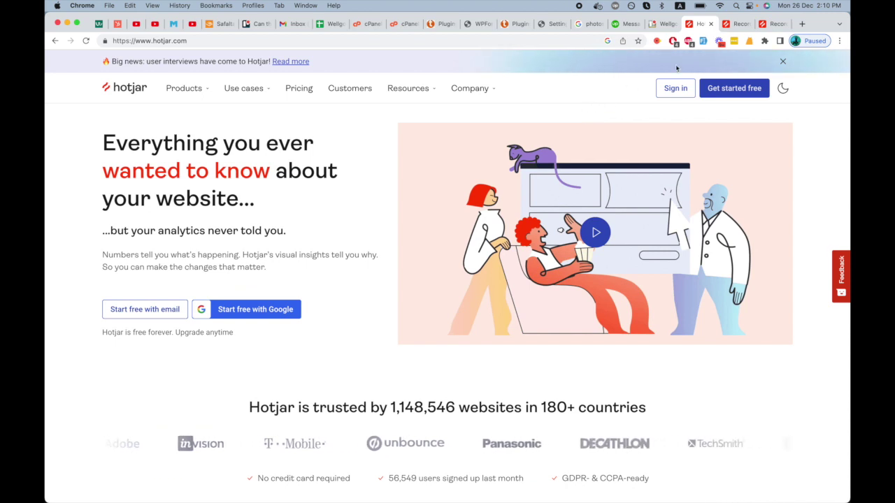
Step: Open the Recordings list and scroll through the 34 session recordings
click(734, 25)
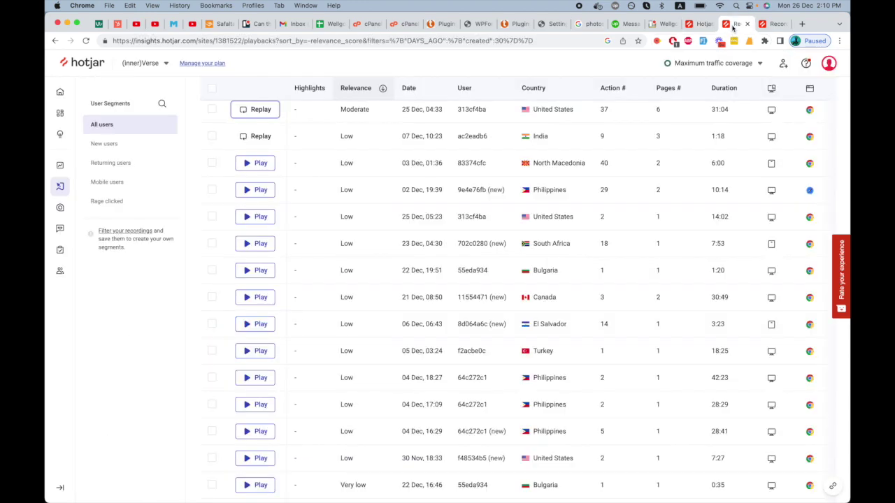
scroll(613, 160, down, 2)
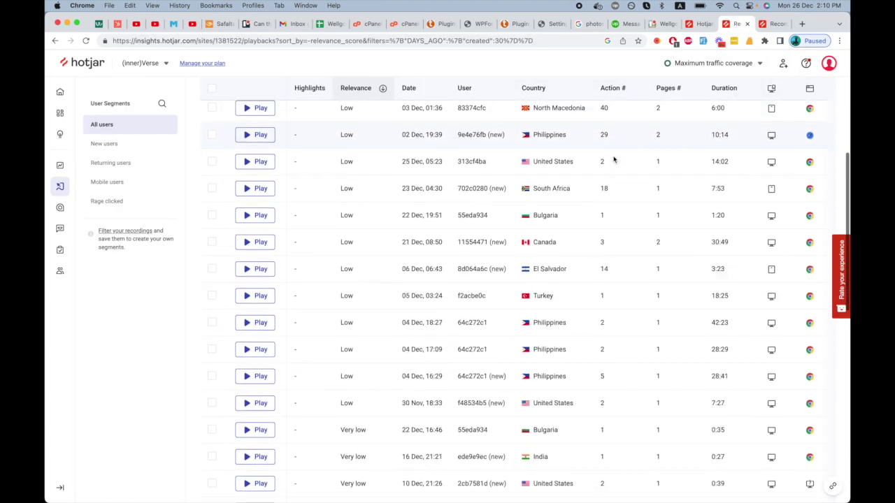
scroll(614, 160, down, 5)
scroll(614, 160, up, 6)
scroll(614, 160, down, 6)
scroll(614, 160, down, 2)
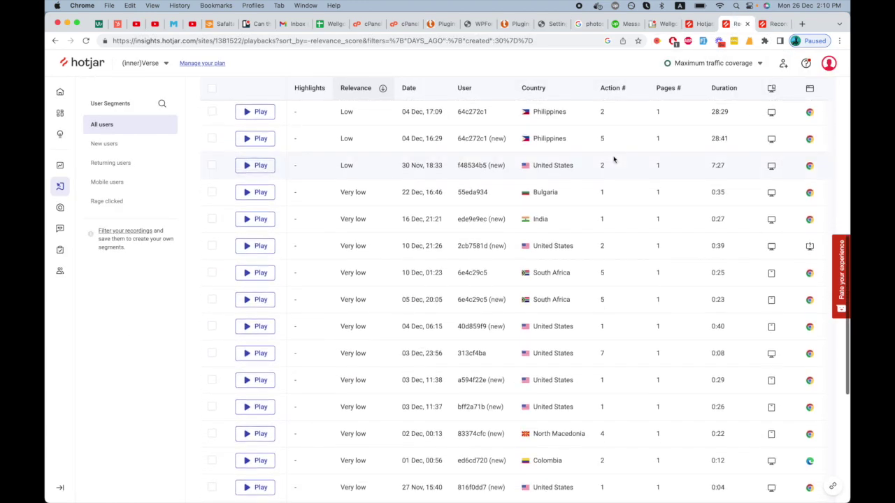
scroll(614, 160, down, 3)
scroll(614, 160, down, 6)
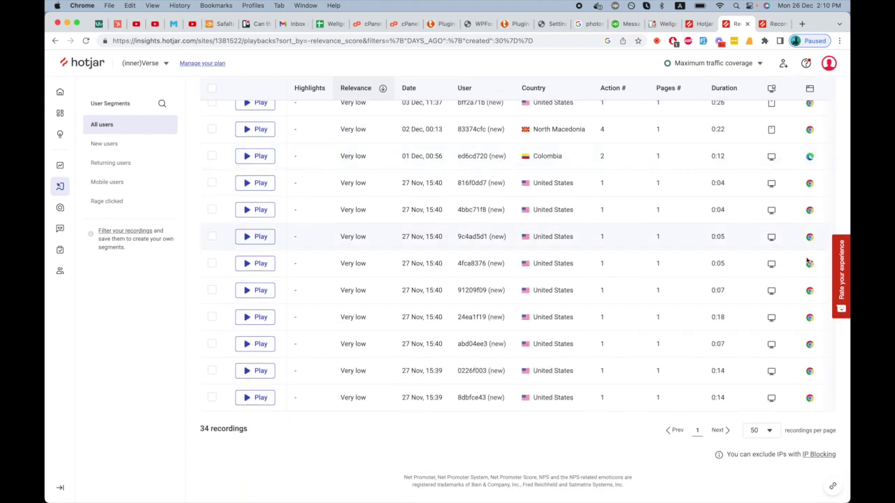
Step: Scroll back to the top and replay the first recording in the list
scroll(623, 260, up, 2)
scroll(623, 259, up, 5)
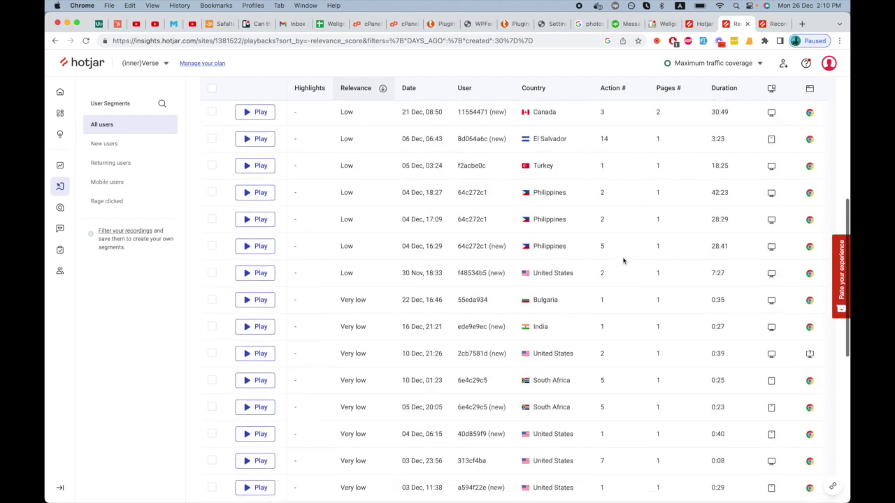
scroll(623, 260, up, 5)
scroll(623, 259, up, 4)
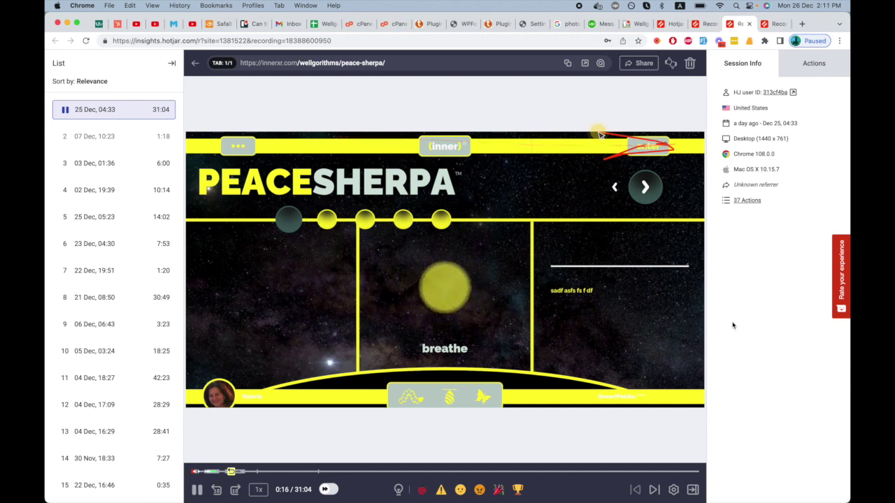
mouse_move(113, 136)
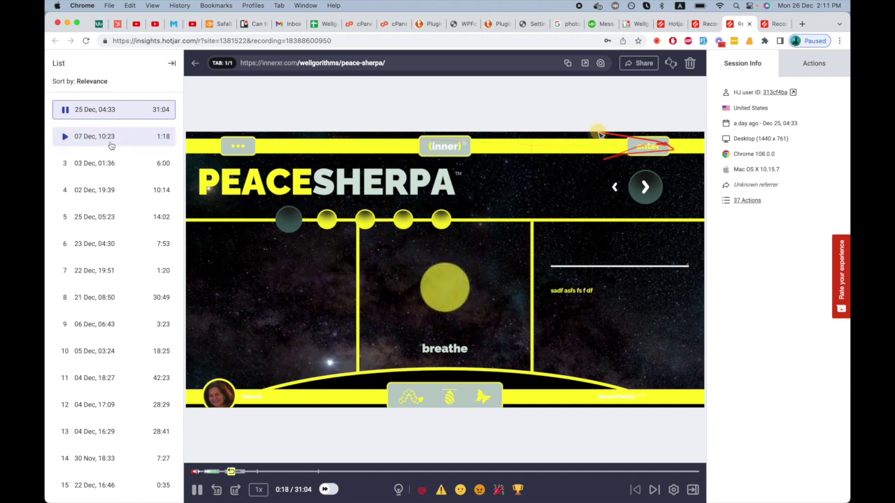
click(110, 140)
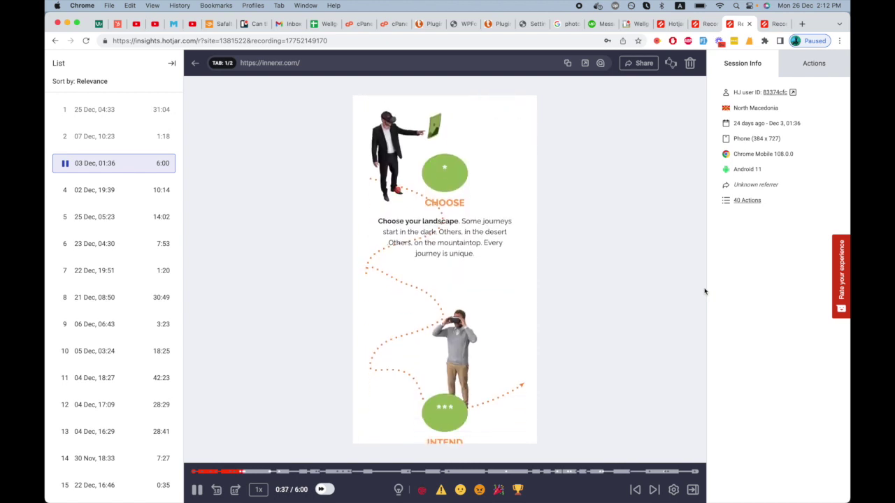
Step: Pause the session replay and return to the hotjar.com homepage
click(197, 489)
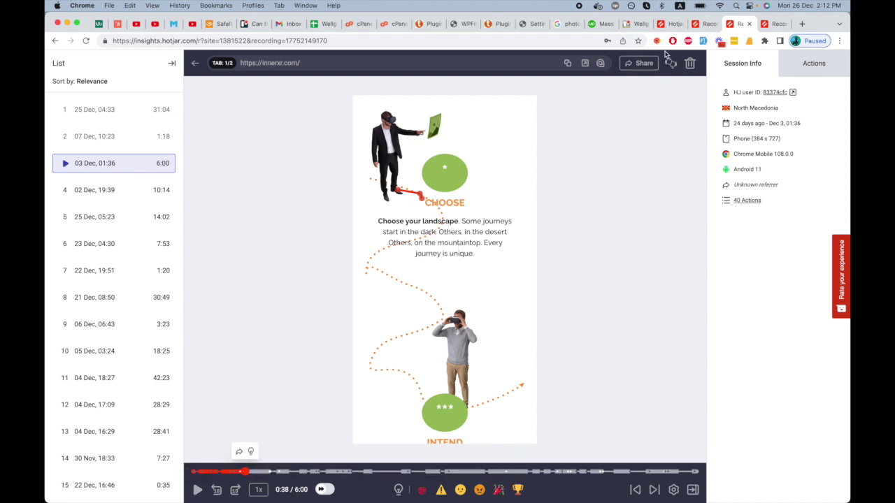
click(669, 24)
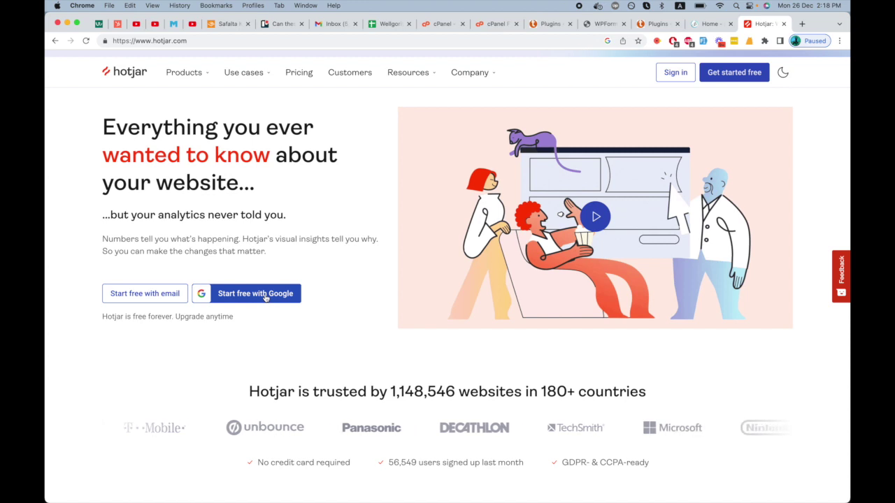
Step: Sign up for Hotjar with Google, choosing the Google account in the popup
click(264, 298)
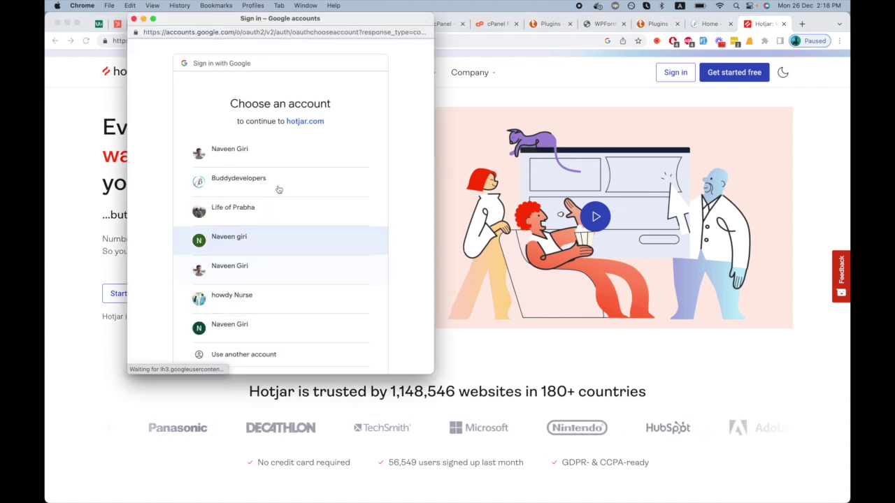
click(262, 180)
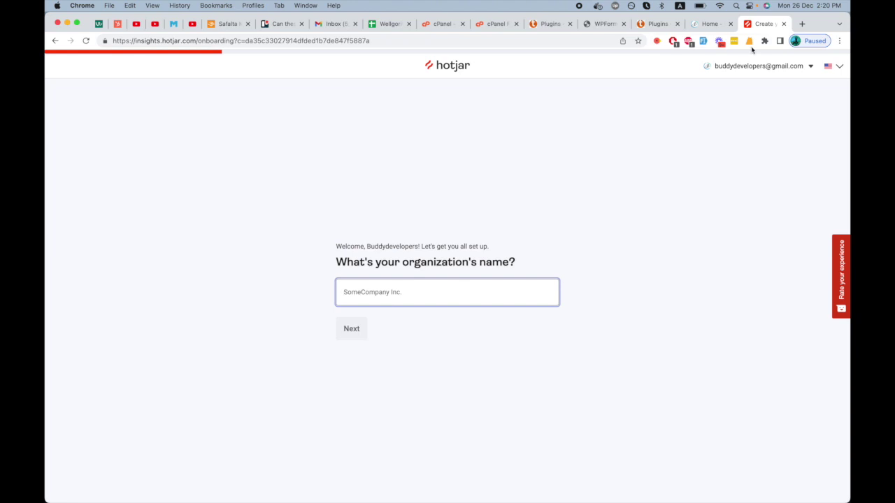
Step: Enter the organization name BuddyDevelopers and set the size to 1 - 10 employees
click(706, 25)
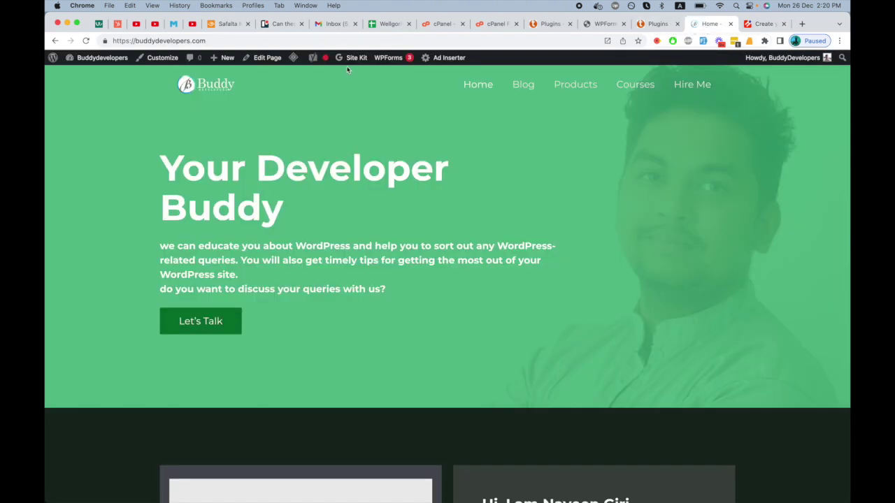
click(761, 27)
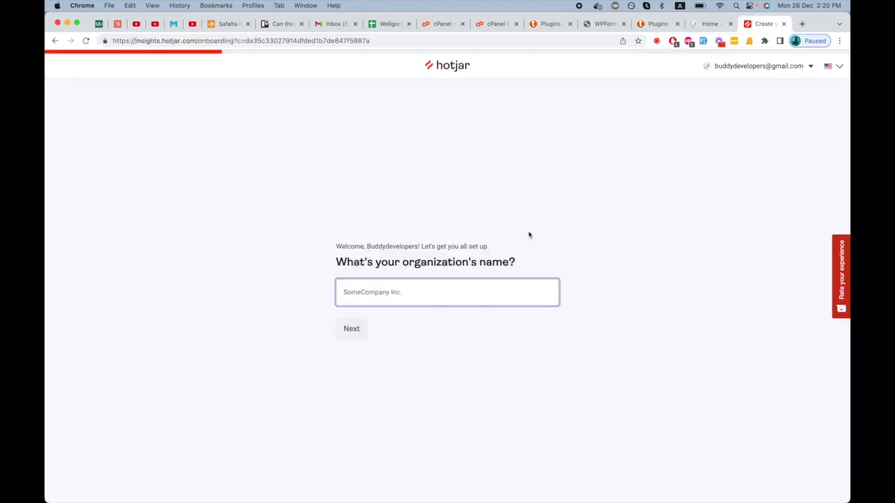
text(BuddyDevelopers)
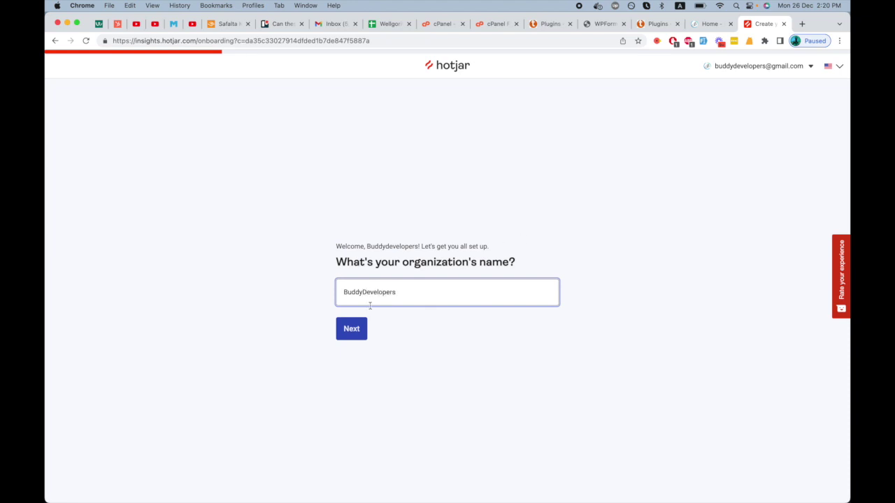
click(351, 329)
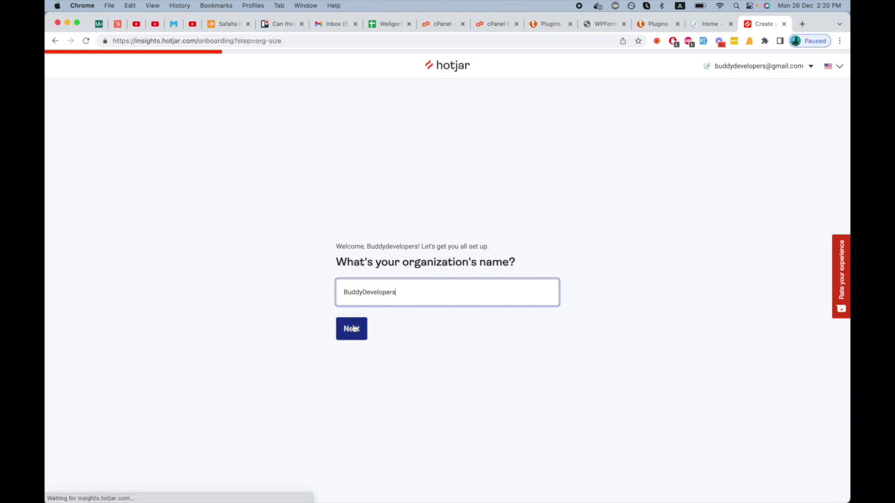
click(385, 294)
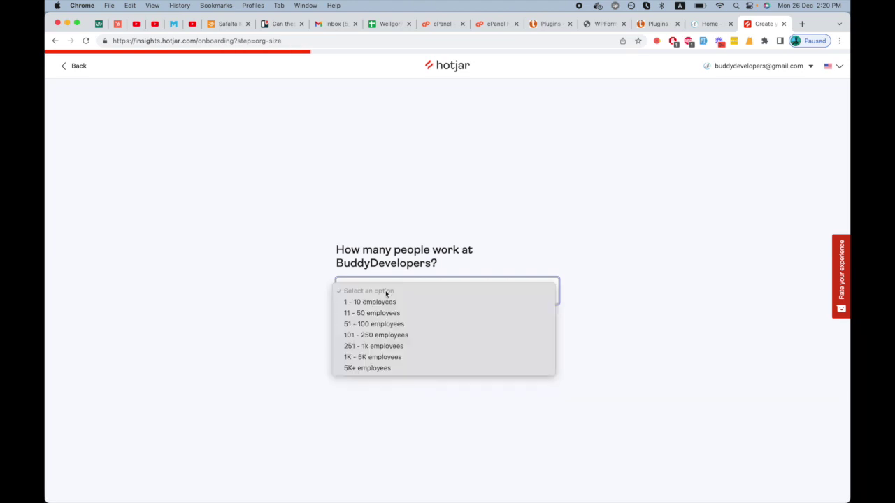
click(386, 302)
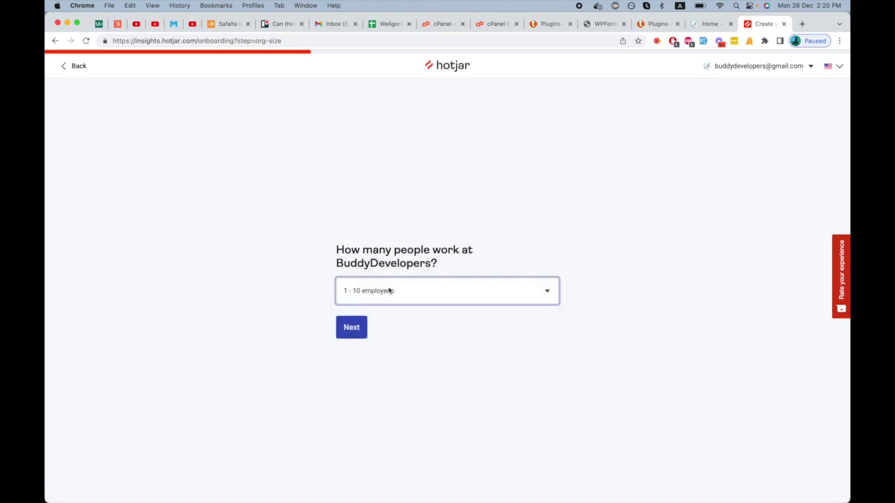
click(389, 291)
click(389, 291)
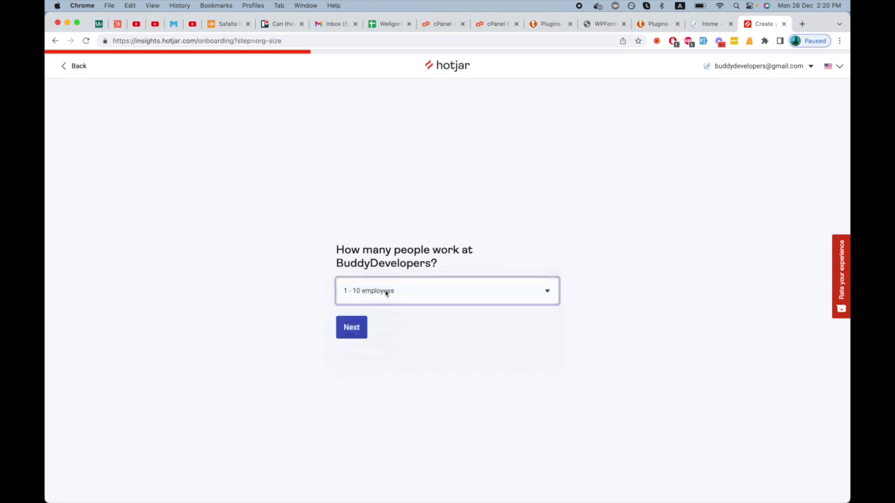
click(350, 327)
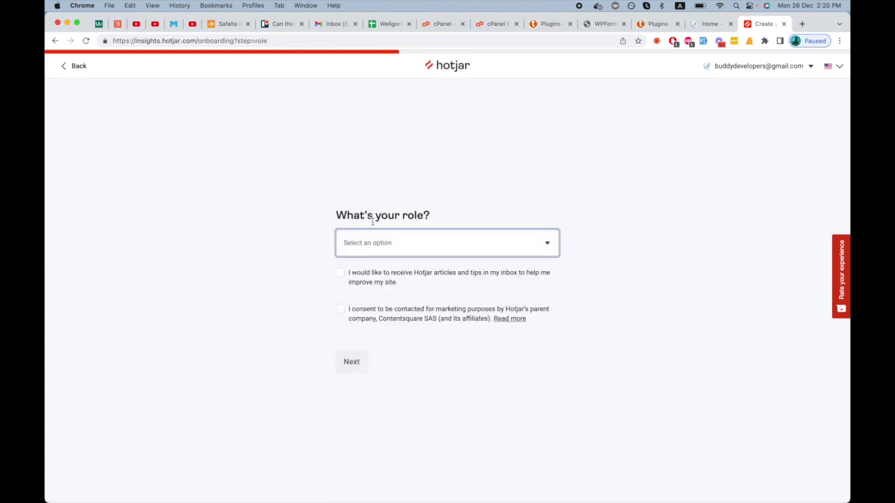
Step: Set the role to CEO, consent only to marketing contact, and continue
click(378, 243)
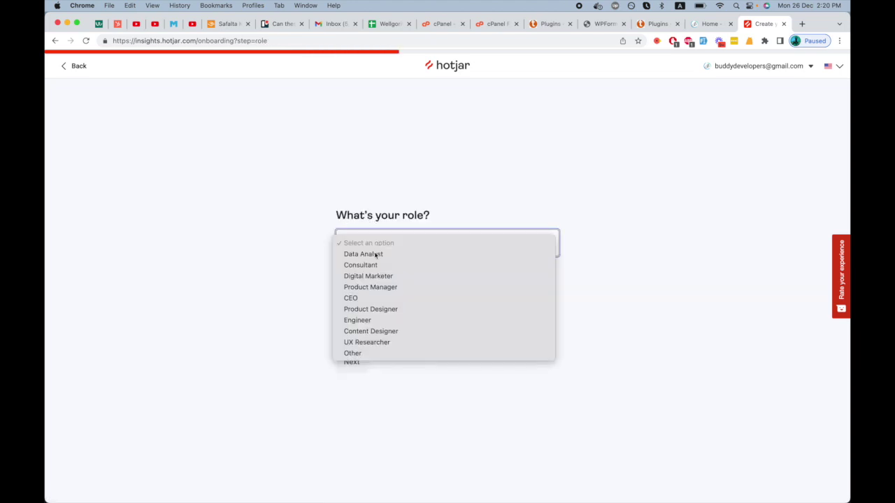
click(370, 299)
click(340, 273)
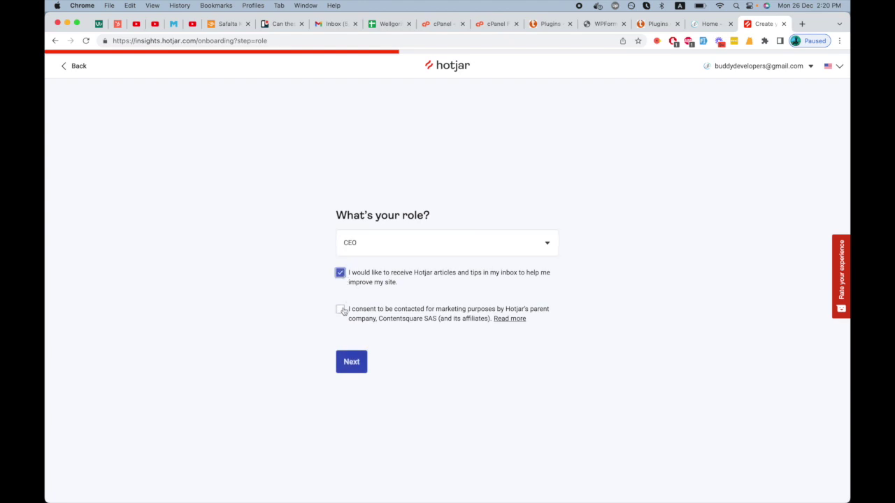
click(341, 310)
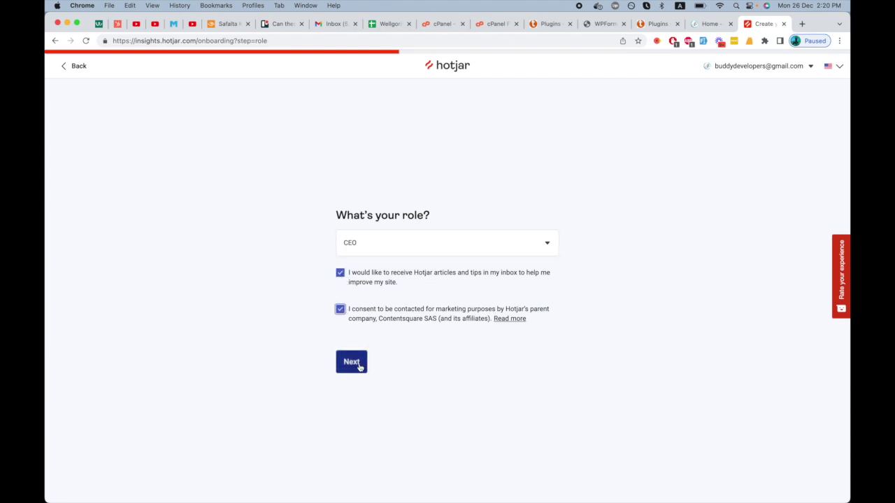
click(346, 275)
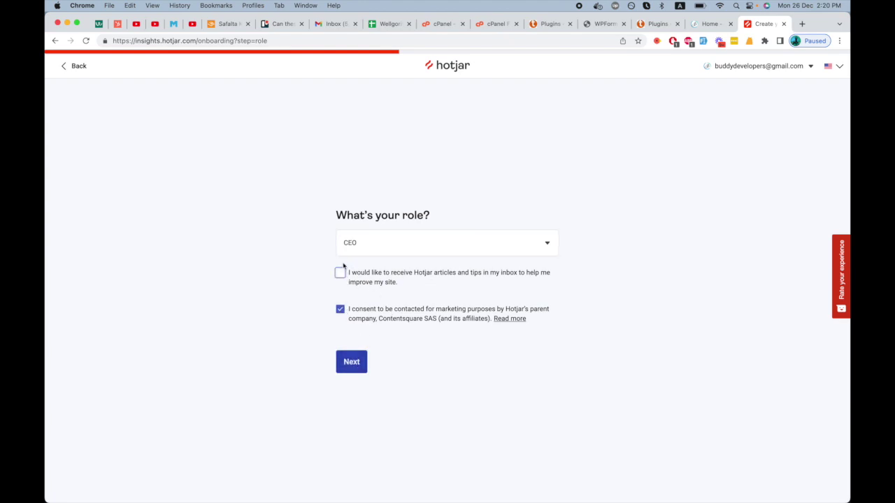
click(351, 365)
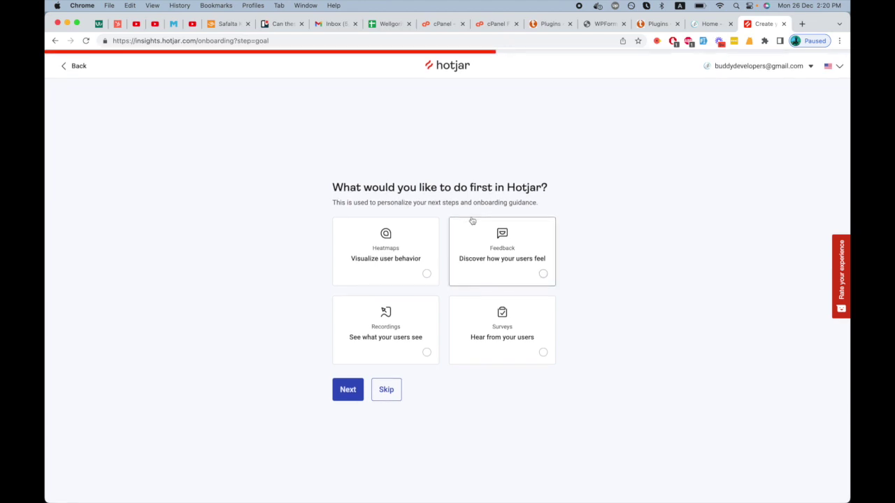
Step: Choose Recordings as the first thing to try in Hotjar
click(426, 274)
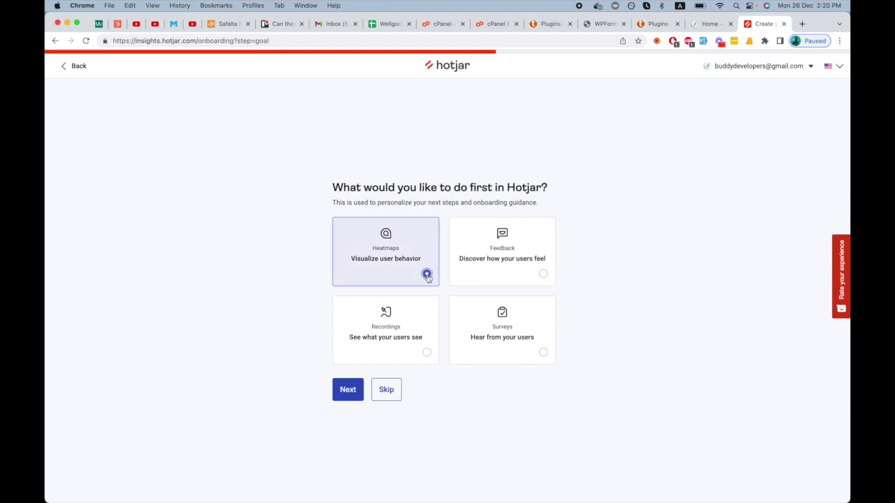
click(543, 274)
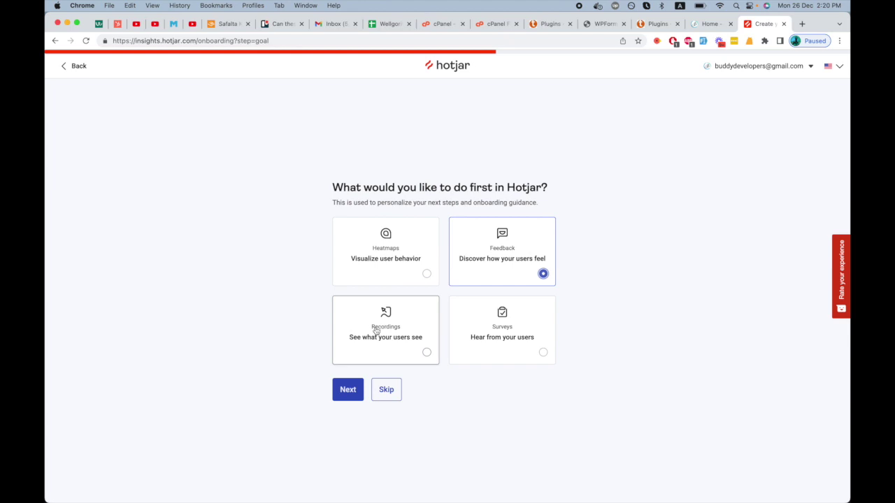
click(427, 353)
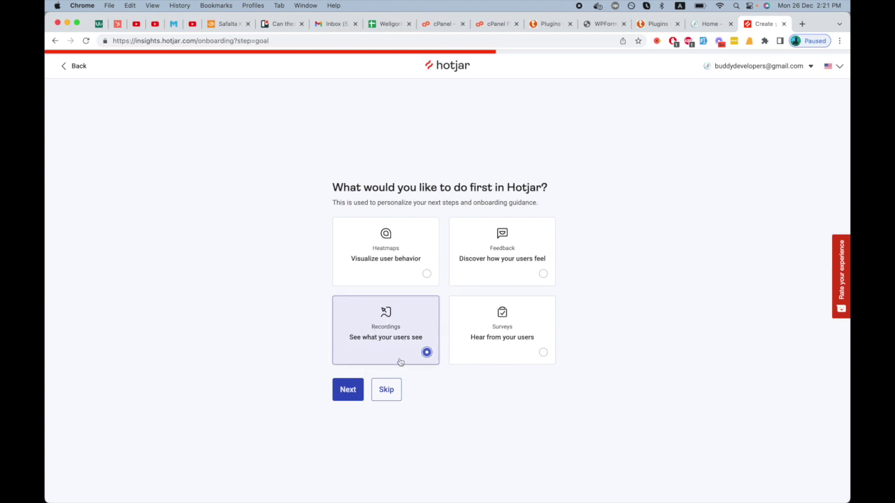
click(353, 392)
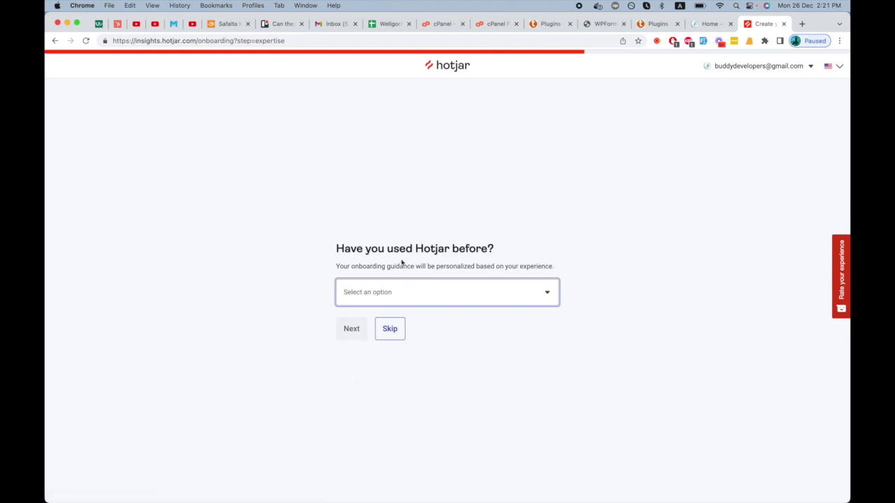
Step: Answer 'A few times' for prior Hotjar use and continue
click(410, 302)
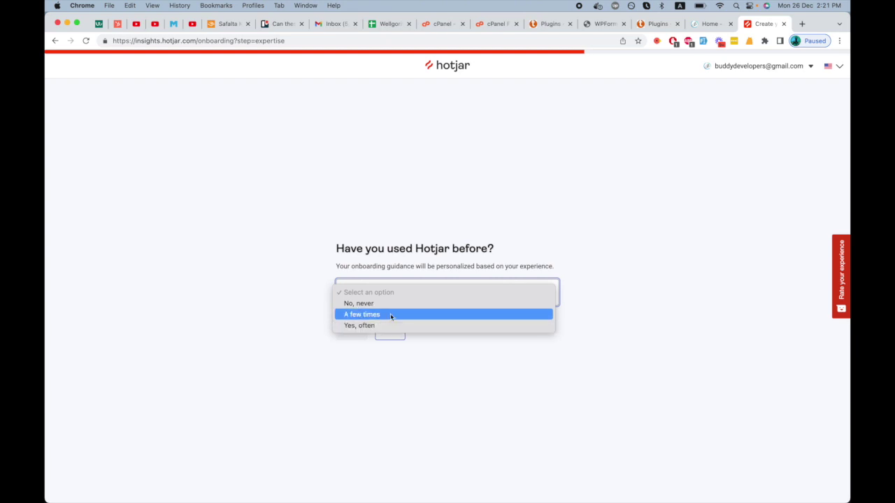
click(388, 315)
click(352, 328)
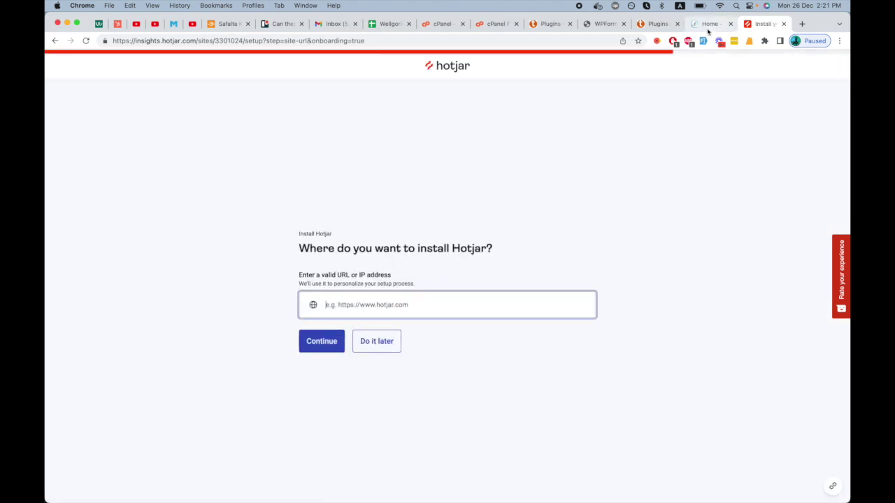
Step: Paste buddydevelopers.com as the install URL, then copy the generated Hotjar tracking code
click(709, 23)
click(764, 24)
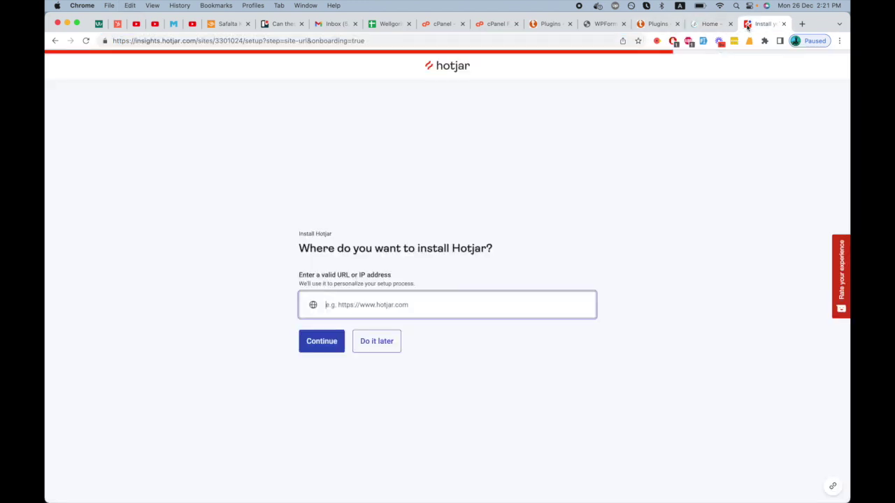
text(https://buddydevelopers.com/)
click(331, 342)
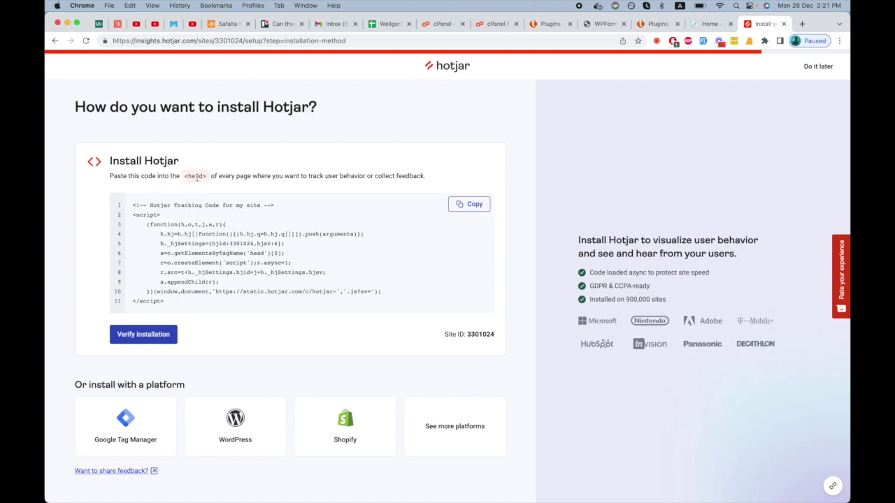
click(474, 205)
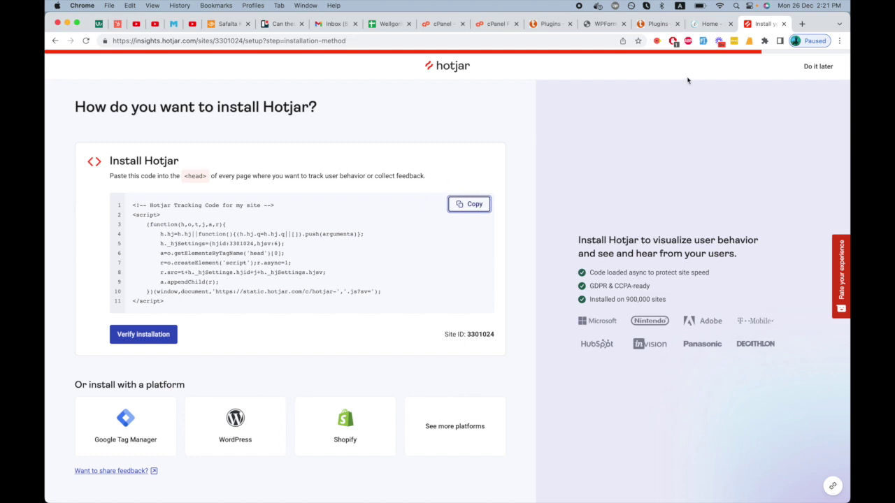
click(706, 26)
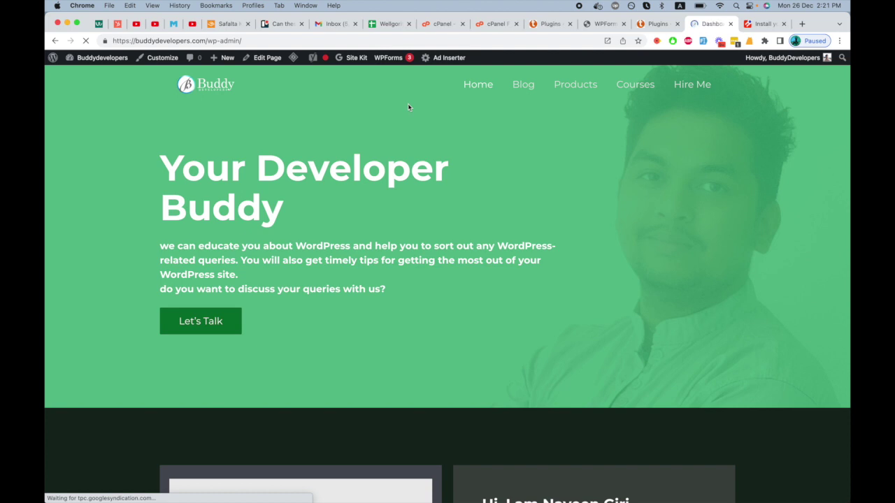
Step: Open the Themes page, briefly checking Astra's theme file editor
scroll(155, 267, down, 2)
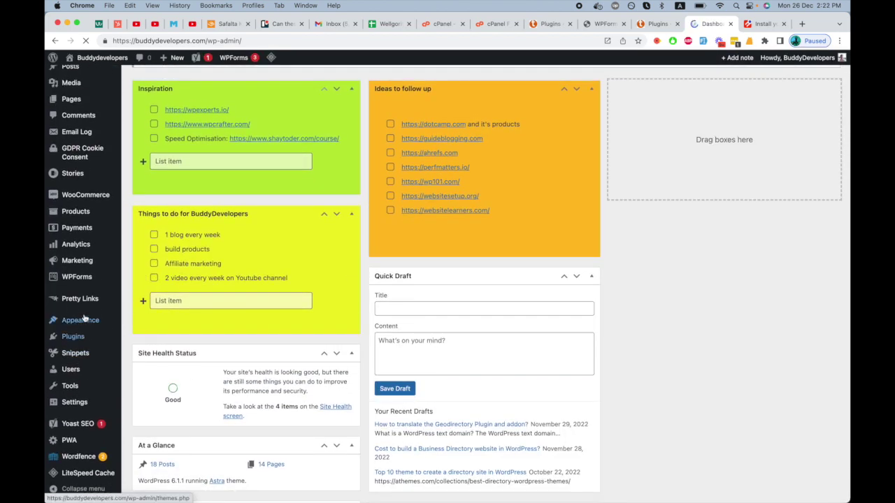
mouse_move(80, 321)
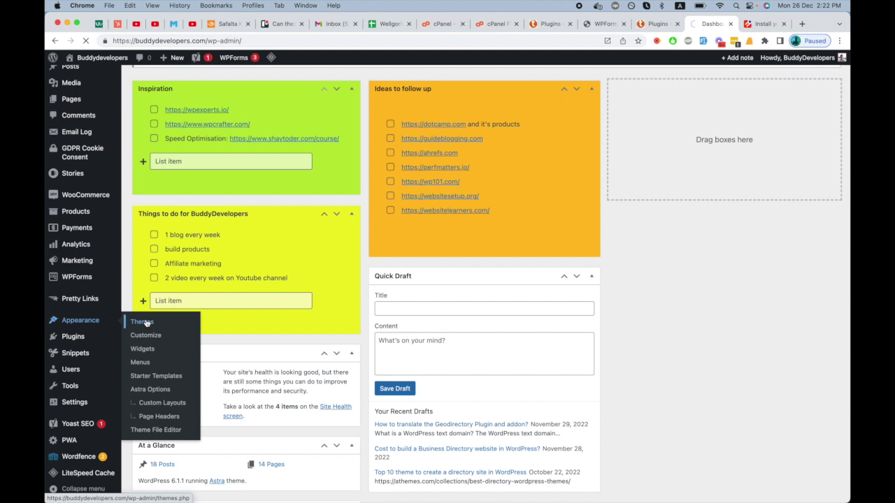
click(146, 322)
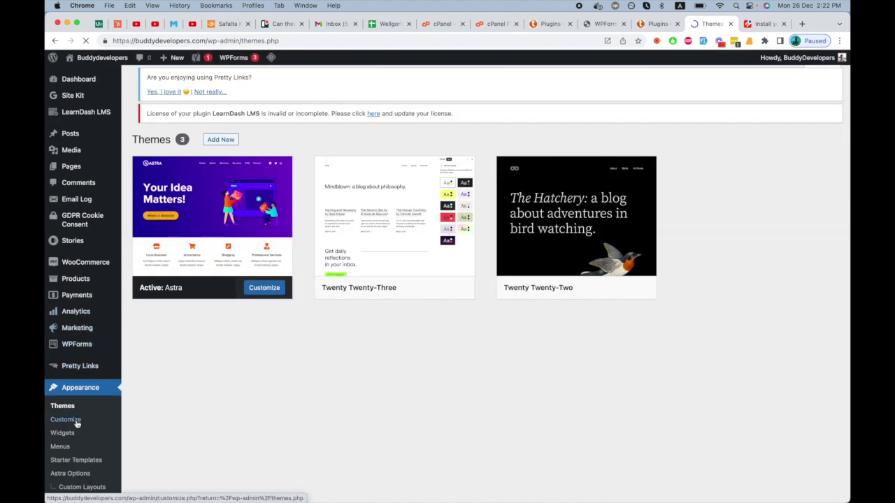
scroll(70, 434, down, 2)
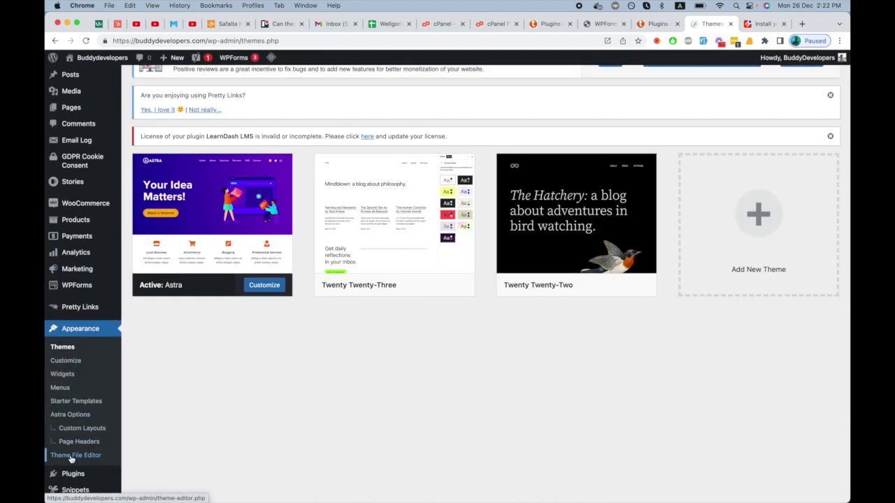
click(71, 457)
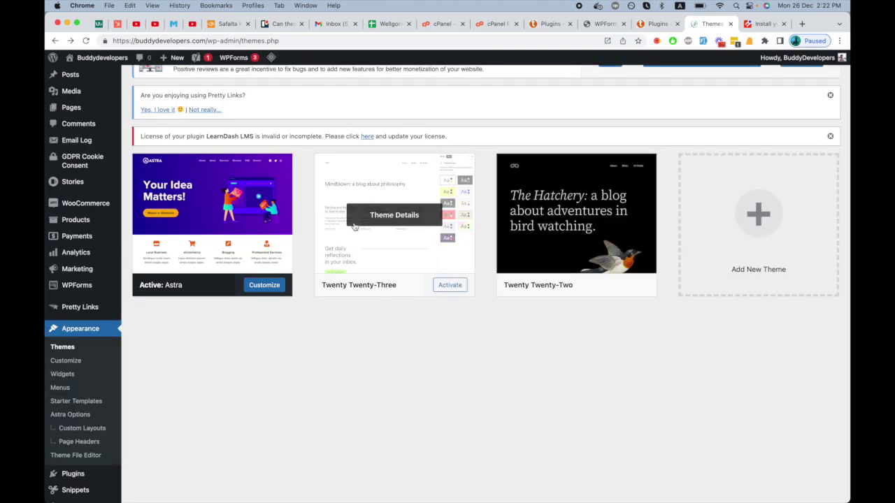
scroll(209, 362, down, 3)
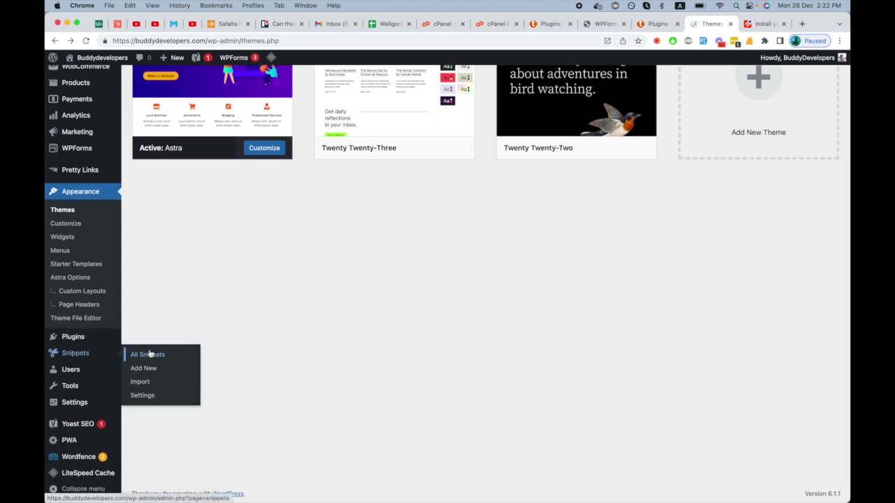
Step: Clone the Example JavaScript snippet from All Snippets and open the [CLONE] copy
click(150, 354)
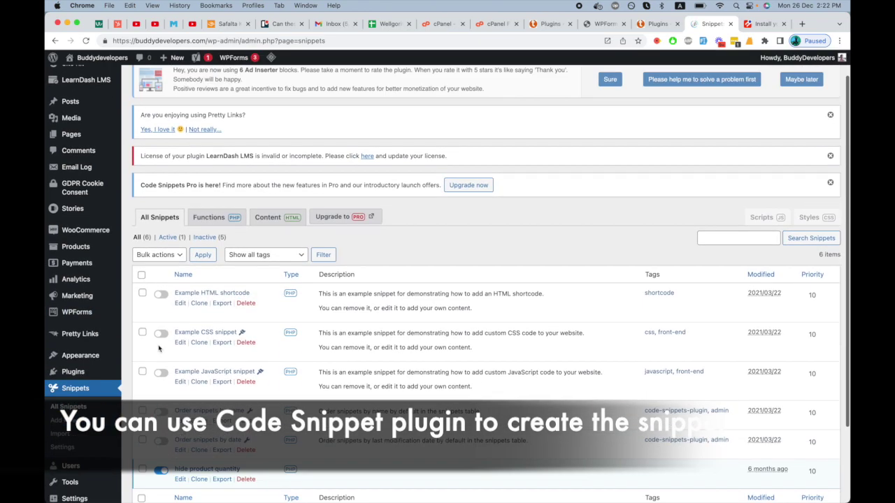
scroll(203, 242, up, 1)
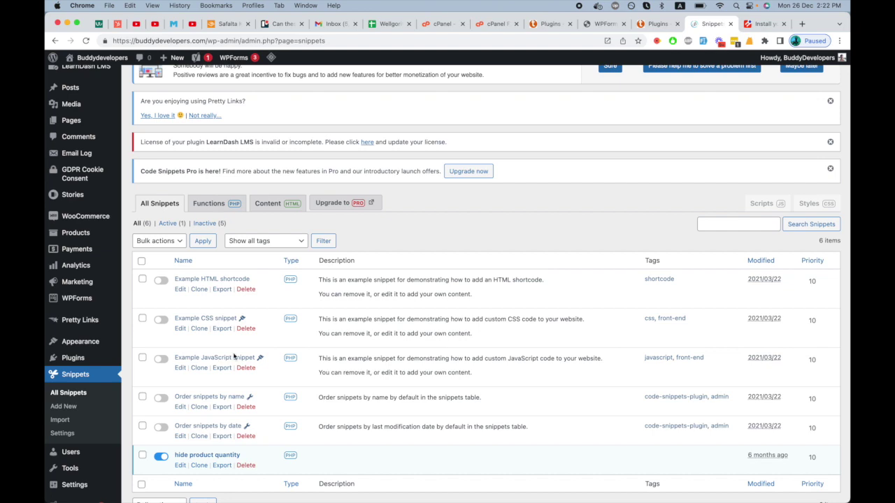
click(201, 370)
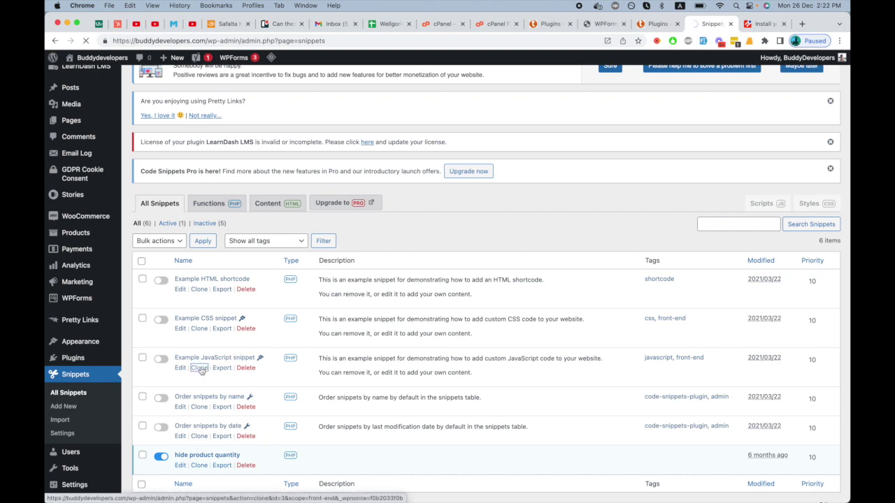
scroll(201, 372, down, 2)
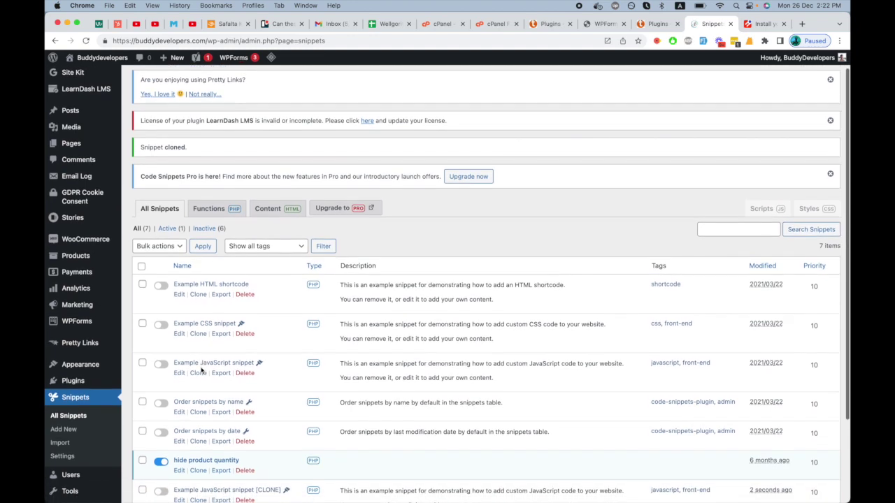
scroll(188, 383, down, 3)
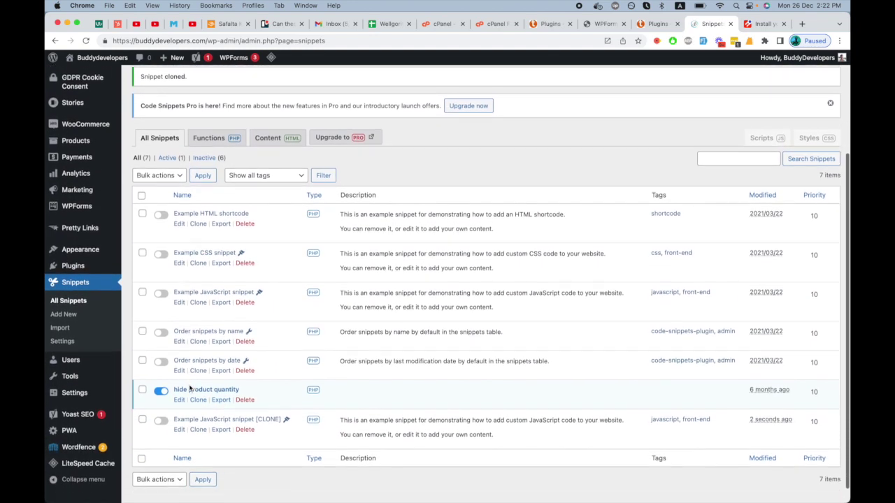
click(187, 404)
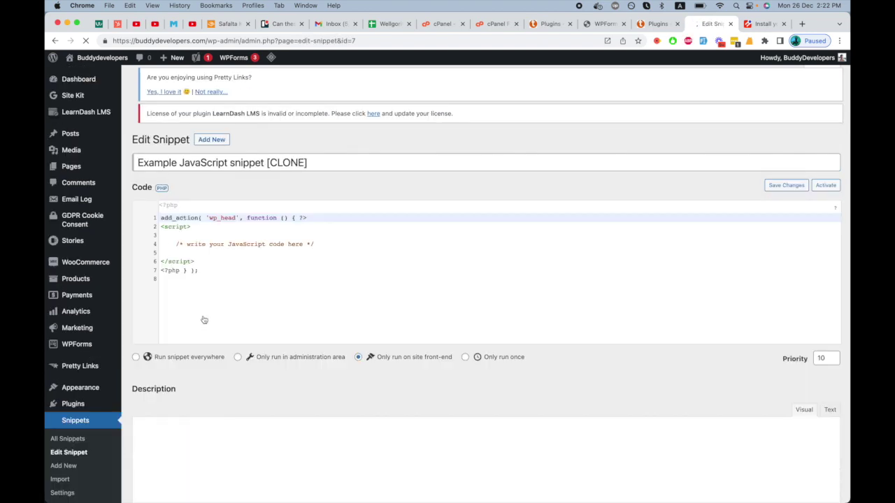
Step: Paste the Hotjar tracking code on a new line in the snippet and indent it
click(318, 251)
key(Return)
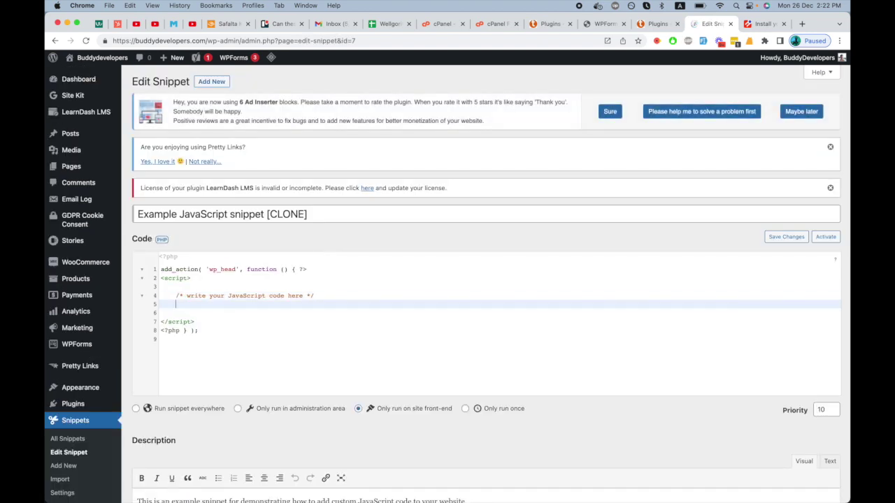
key(super+v)
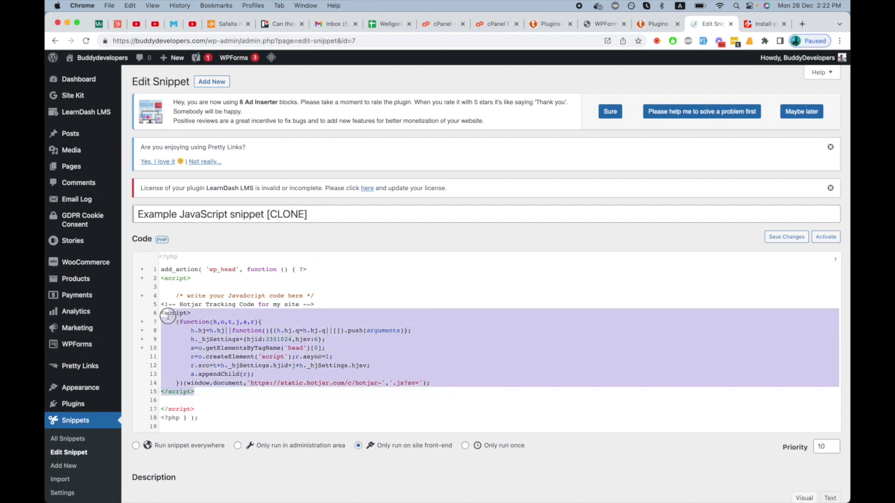
drag(214, 392, 161, 305)
key(Tab)
click(194, 286)
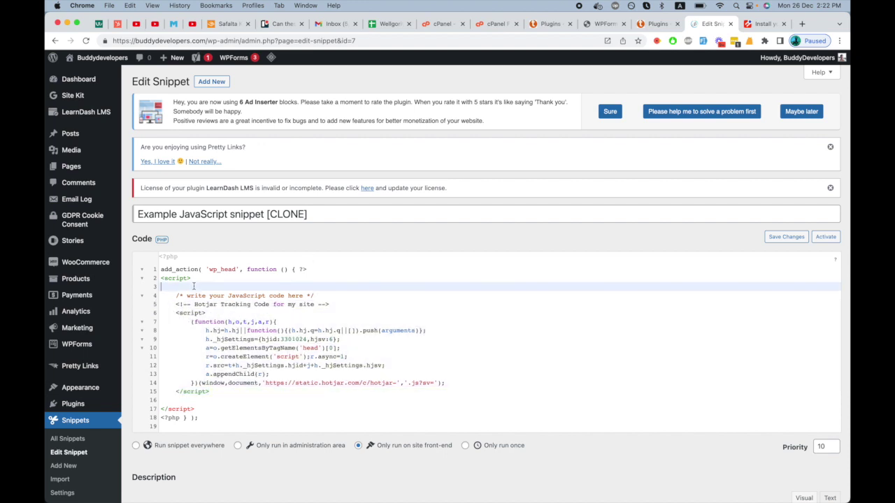
double_click(214, 269)
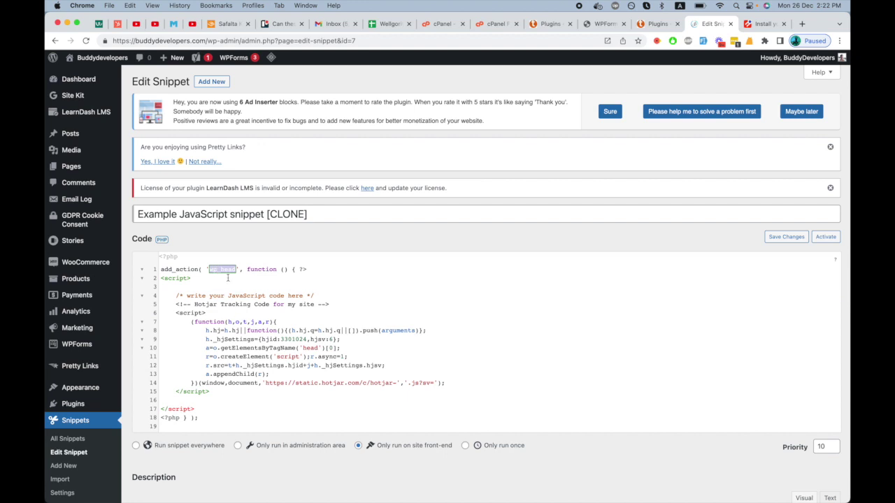
Step: Clear the old snippet title and remove the duplicate opening and closing script tags
triple_click(315, 213)
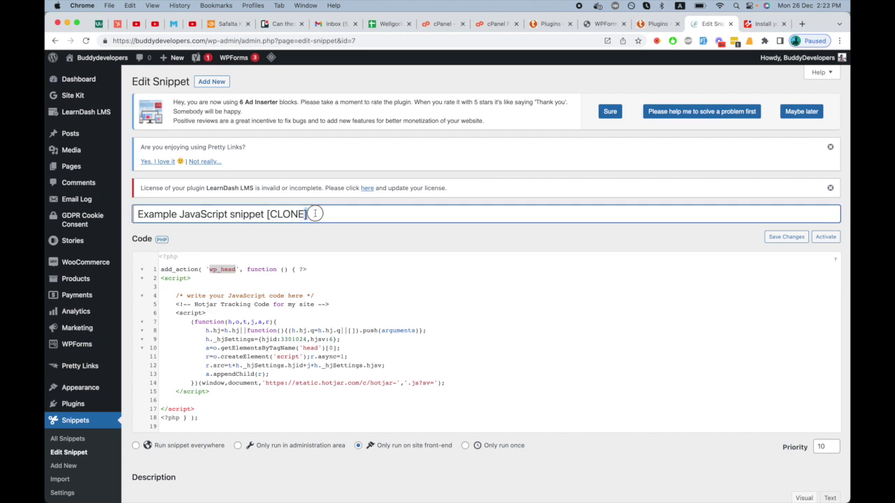
key(BackSpace)
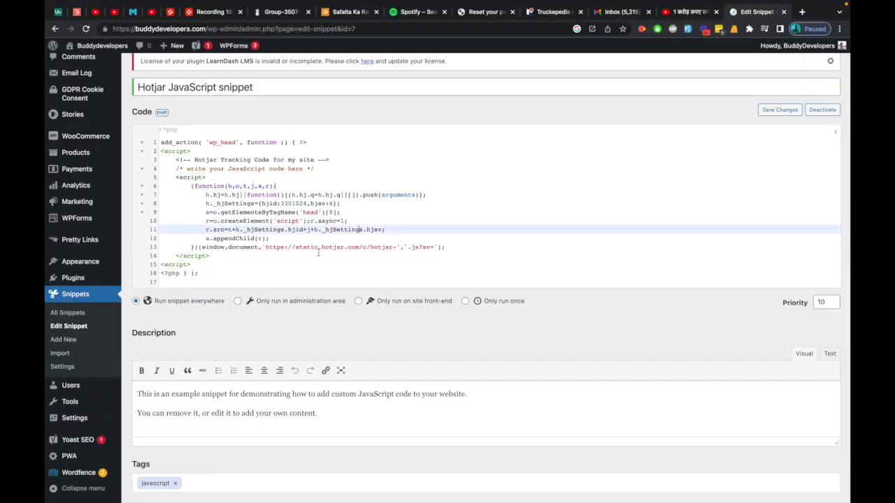
drag(311, 256, 182, 249)
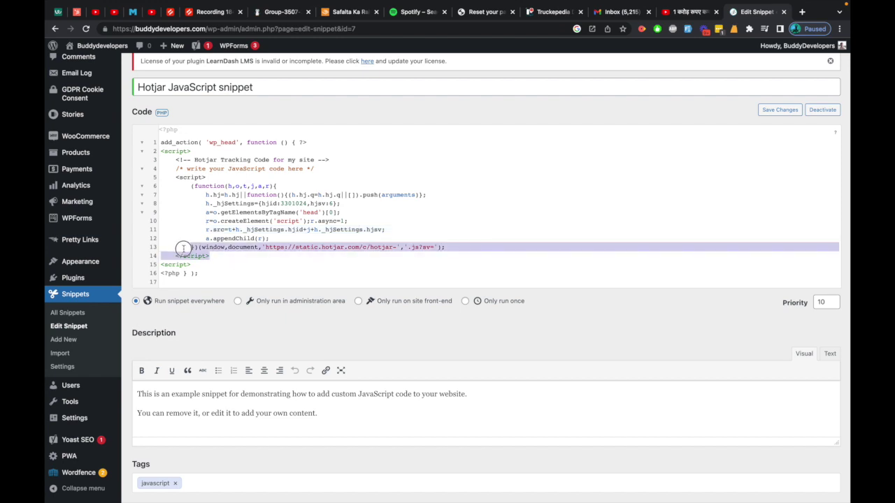
click(225, 172)
key(Down)
key(shift+Home)
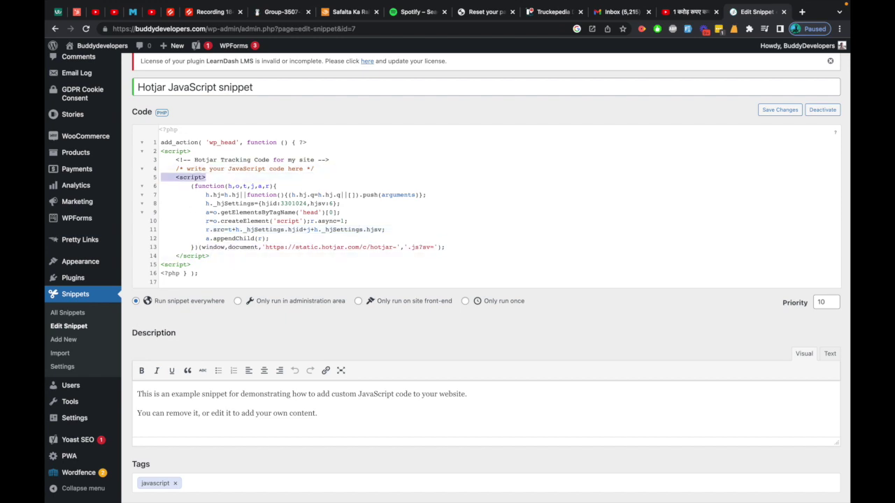
key(BackSpace)
key(BackSpace)
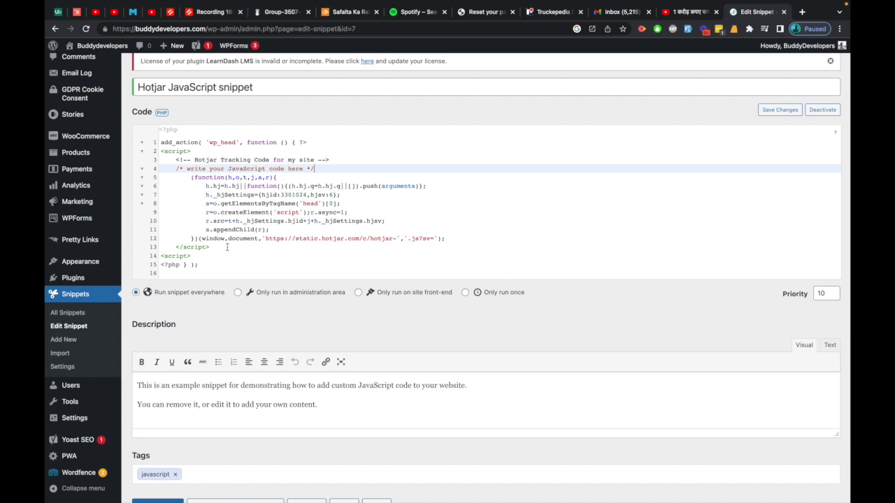
click(227, 247)
key(shift+Home)
key(BackSpace)
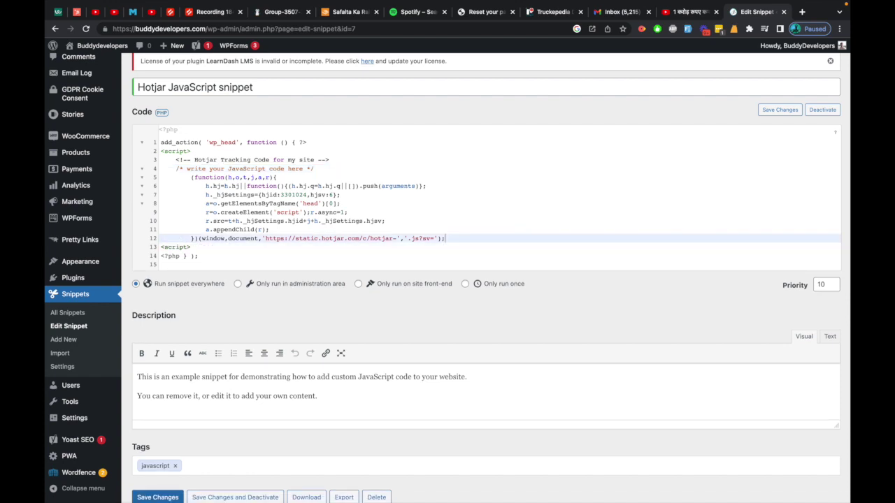
Step: Indent the script block, lines 2 to 13, one level inside the wp_head hook
click(226, 240)
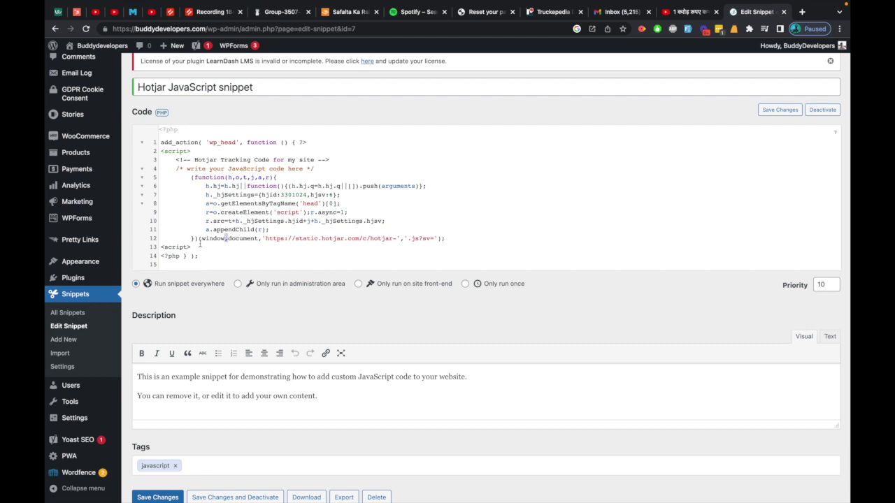
drag(200, 243, 160, 151)
key(Tab)
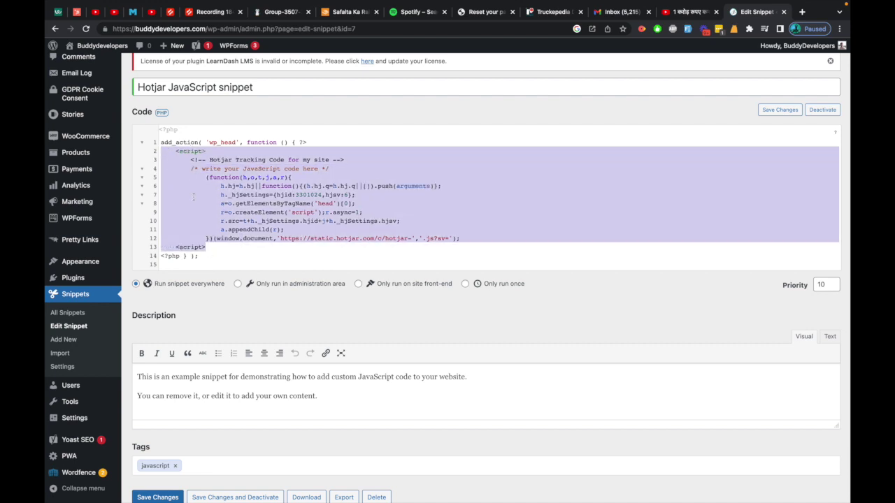
scroll(206, 301, down, 1)
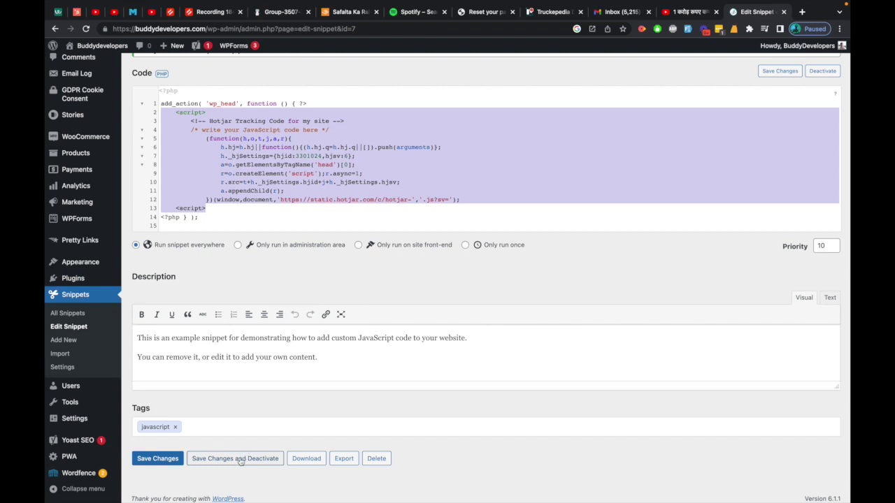
Step: Save the snippet, adjust the closing script tag line, and save it again
click(180, 461)
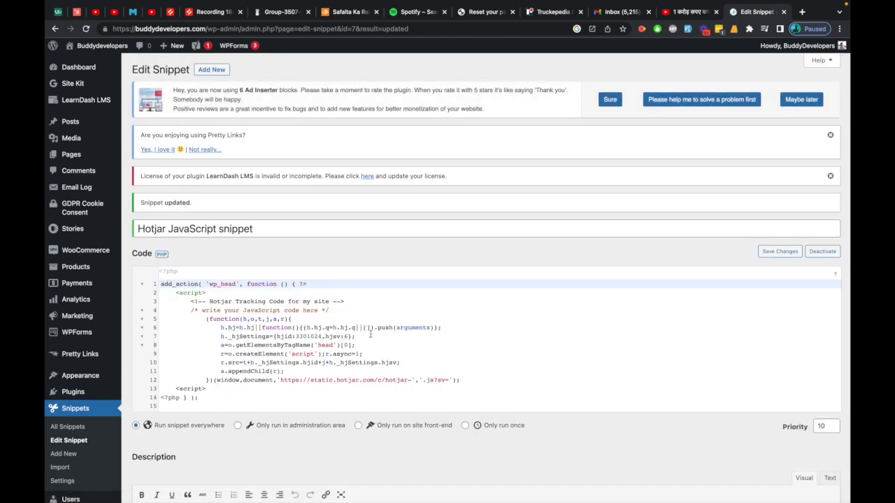
click(181, 389)
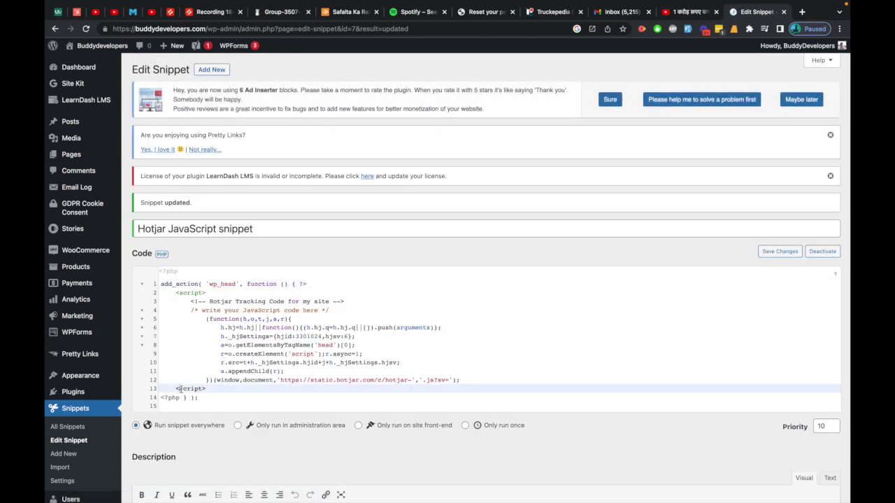
text(/)
scroll(205, 393, down, 3)
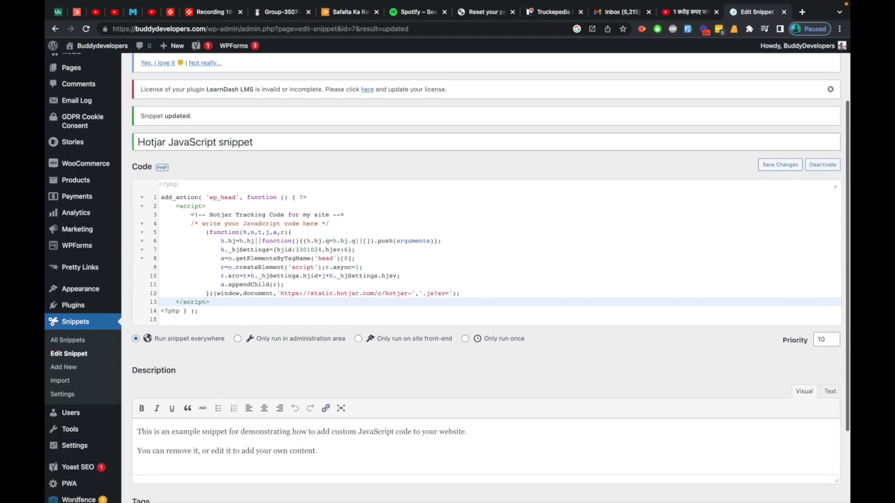
scroll(182, 419, down, 3)
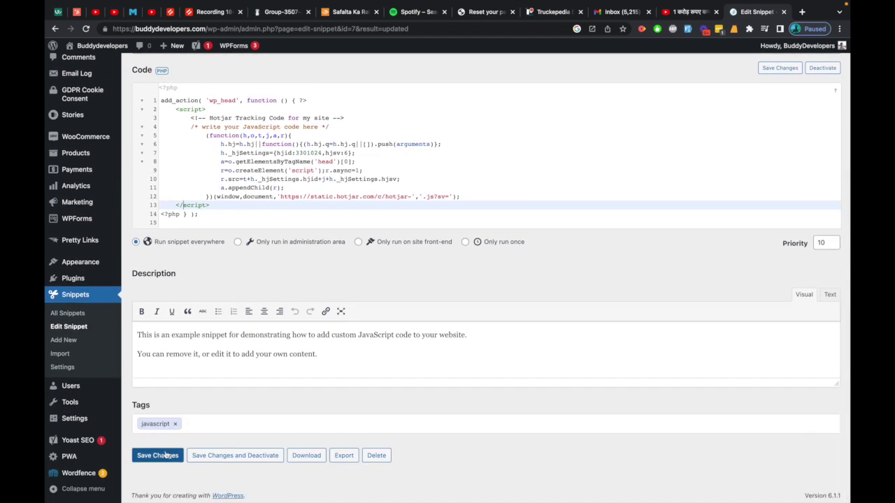
click(166, 455)
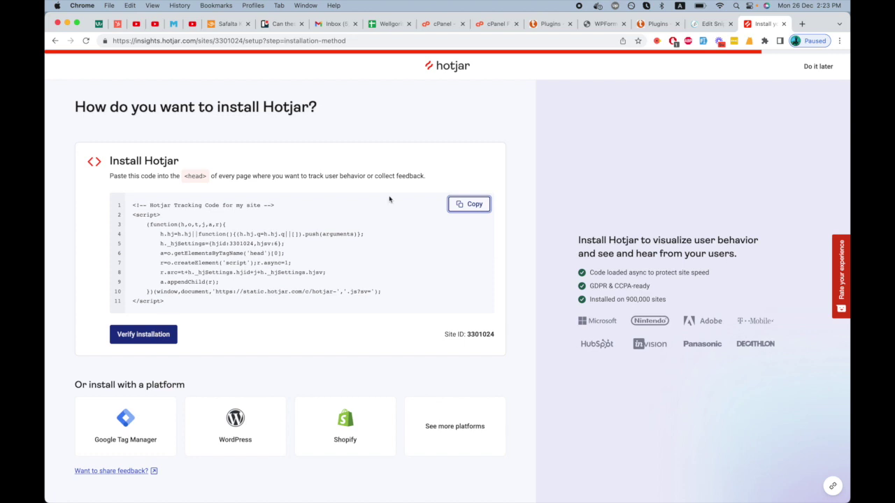
Step: Open Hotjar's installation verification form, briefly checking the site's tracking code
click(160, 335)
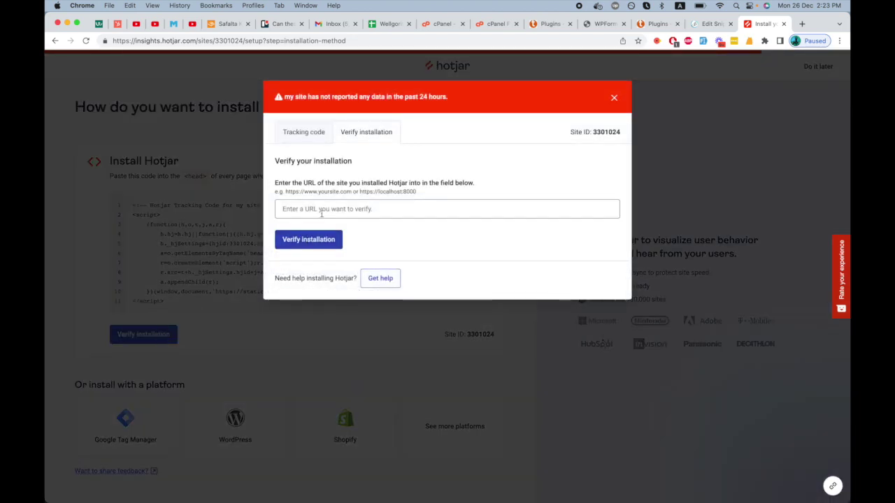
click(313, 126)
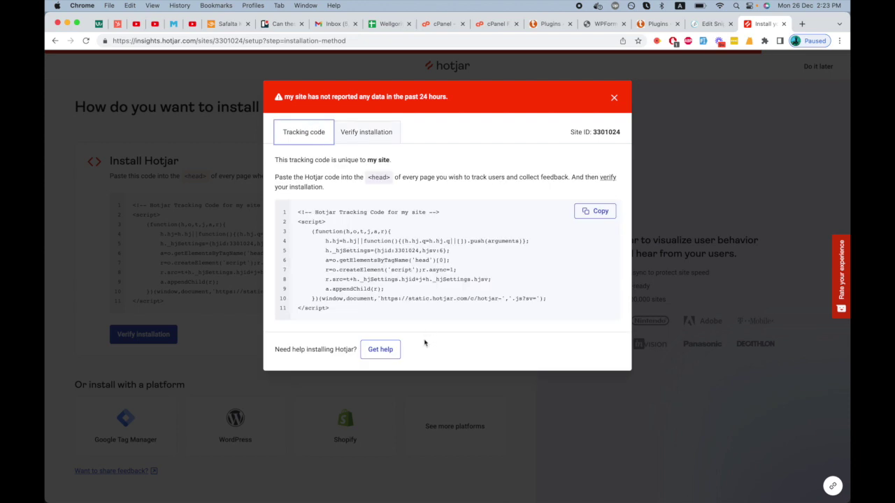
click(366, 133)
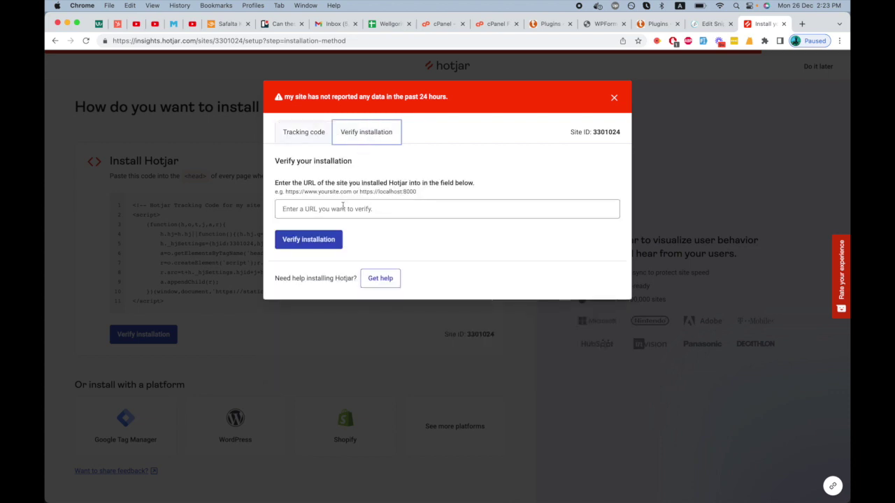
click(343, 206)
click(709, 24)
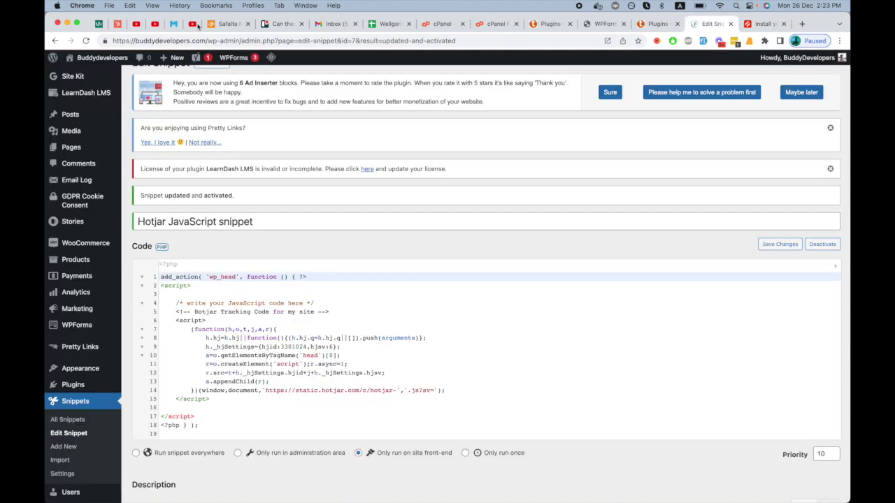
drag(206, 41, 110, 43)
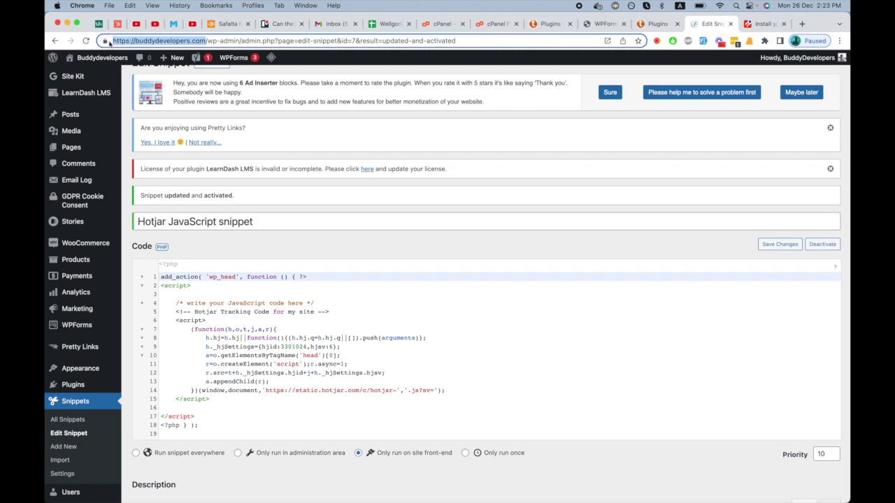
click(764, 24)
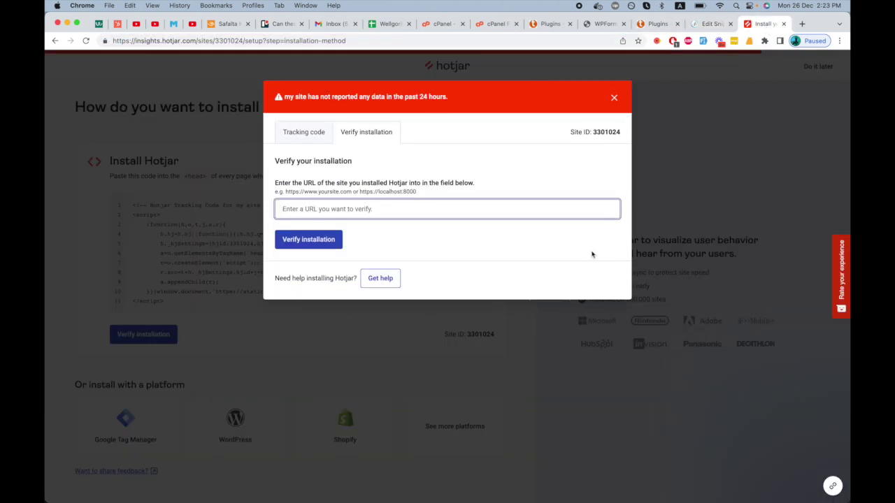
click(481, 208)
key(super+v)
key(super+v)
key(super+z)
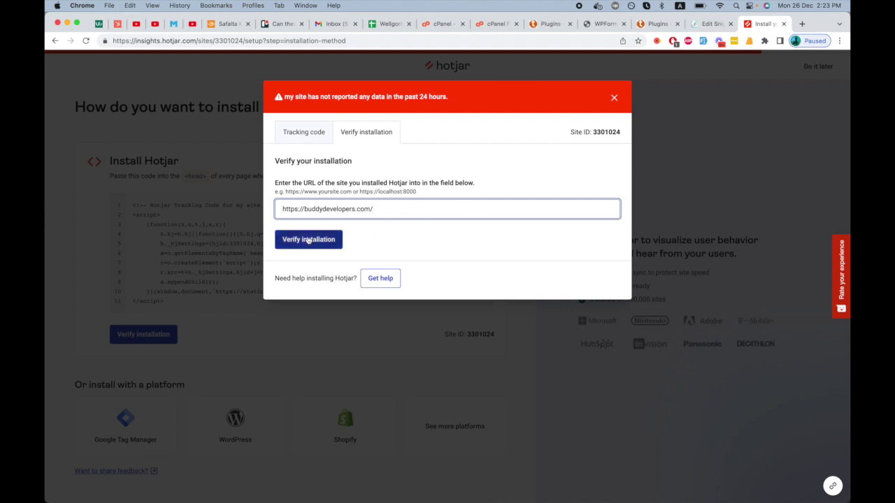
click(312, 239)
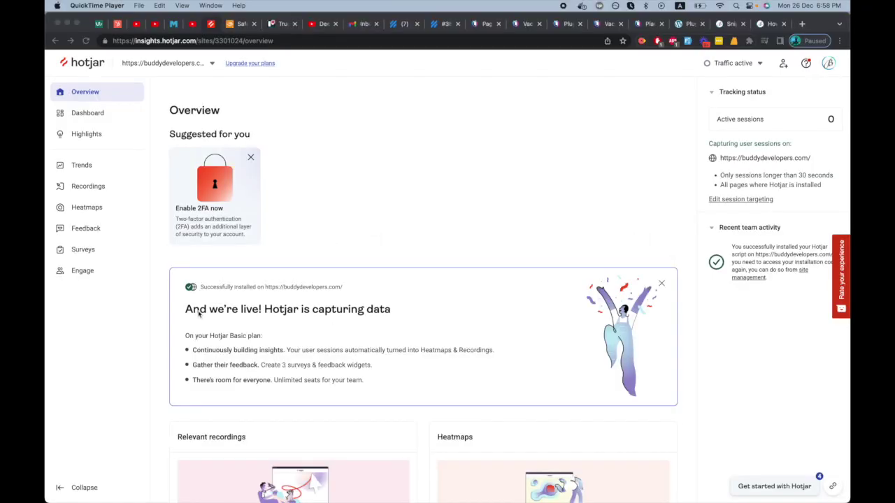
Step: Confirm the 'And we're live!' heading, then go to Hotjar's Recordings list
click(189, 311)
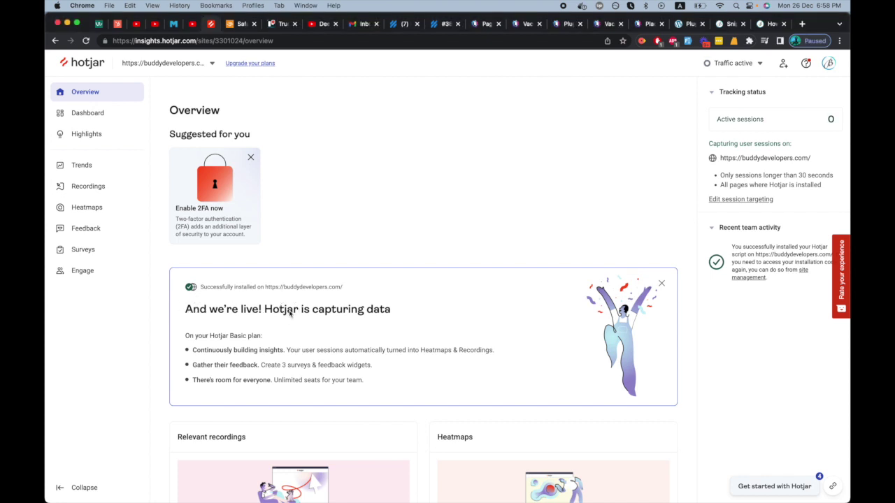
triple_click(328, 312)
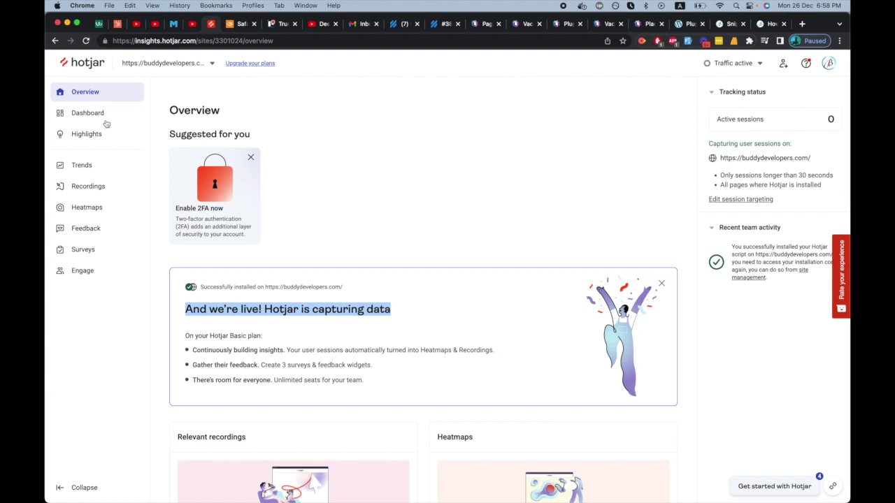
click(95, 190)
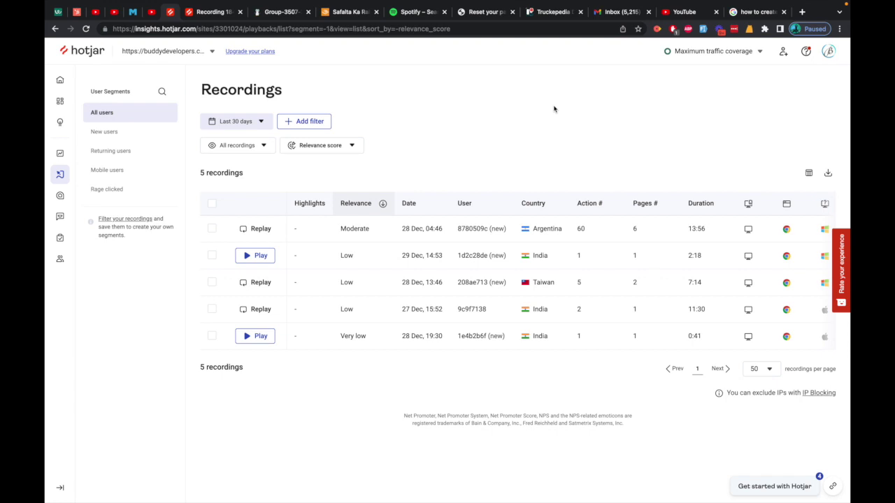
Step: Reload the recordings list and apply the Last 7 days date range
click(86, 29)
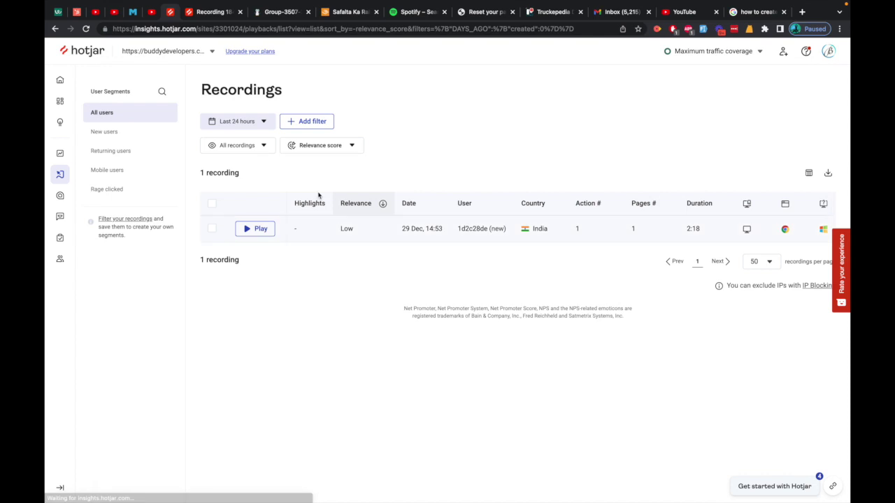
click(254, 148)
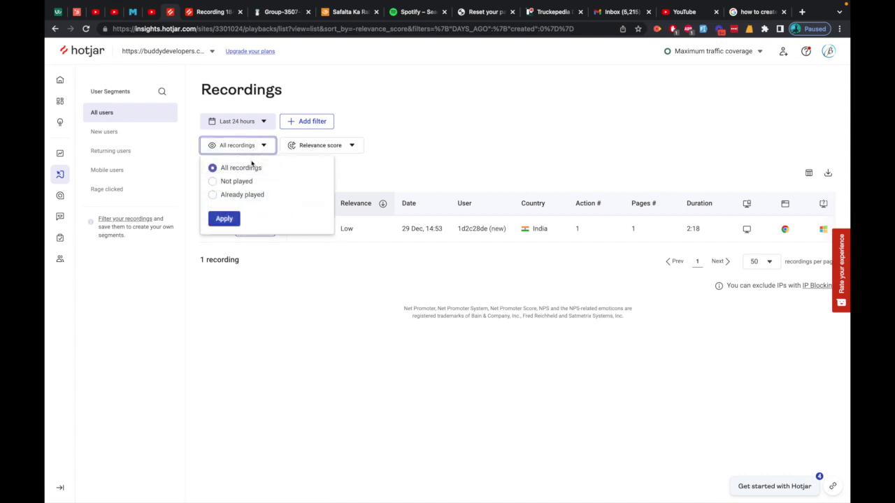
click(251, 123)
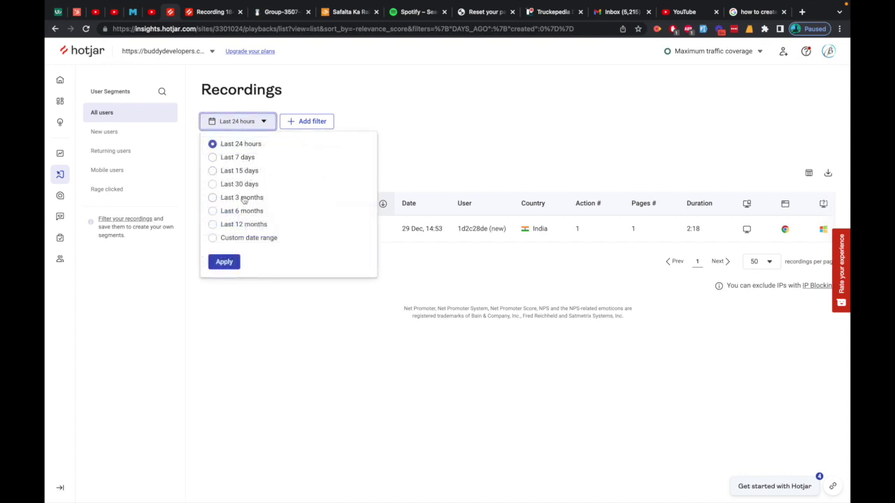
click(238, 159)
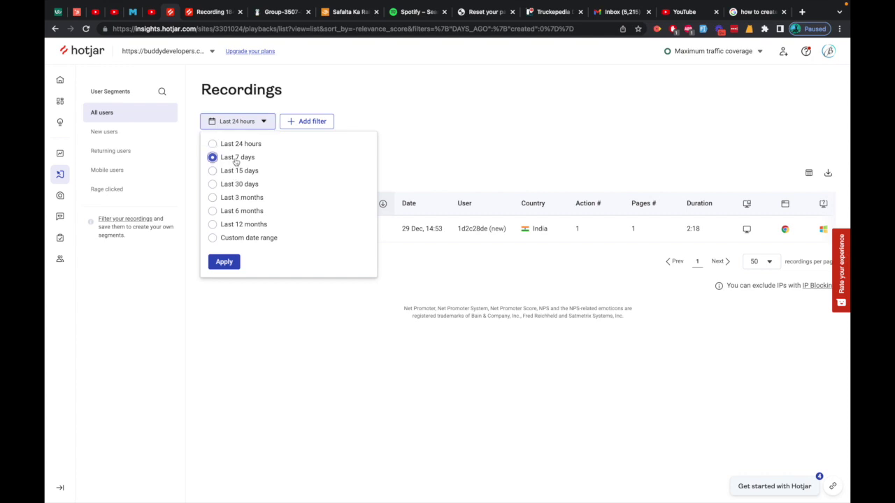
click(225, 262)
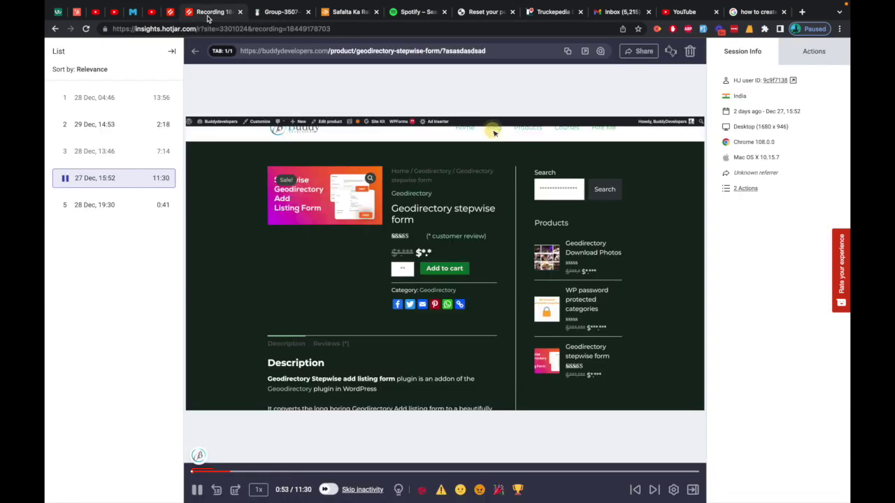
Step: Rewind the 27 Dec session replay to 0:28 on the playback timeline
click(213, 472)
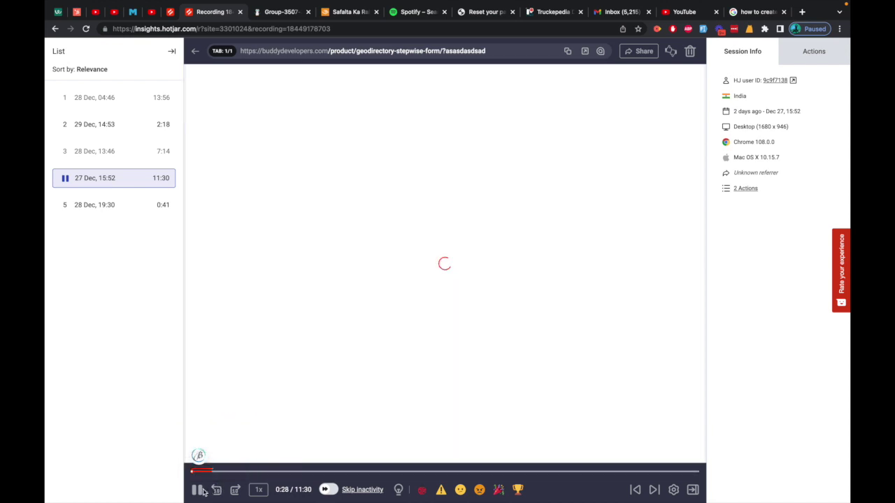